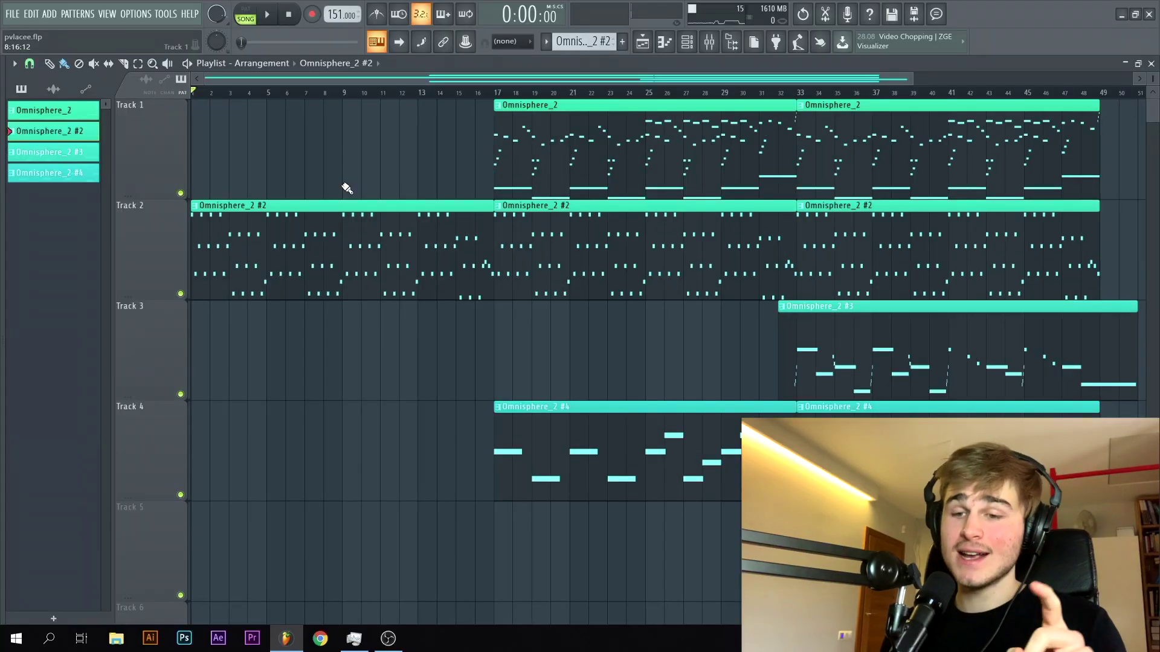
Step: Show the Channel rack with Omnisphere_2 #2 selected, moved lower over the playlist
{"action": "key", "text": "F6"}
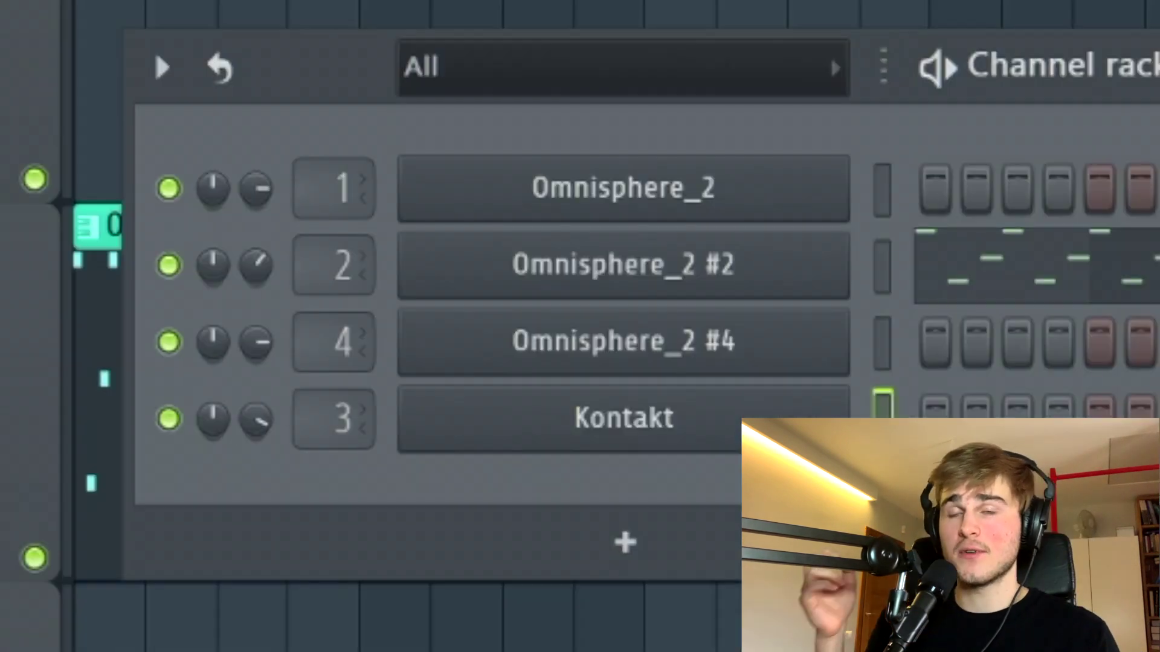
{"action": "left_click", "coordinate": [882, 266]}
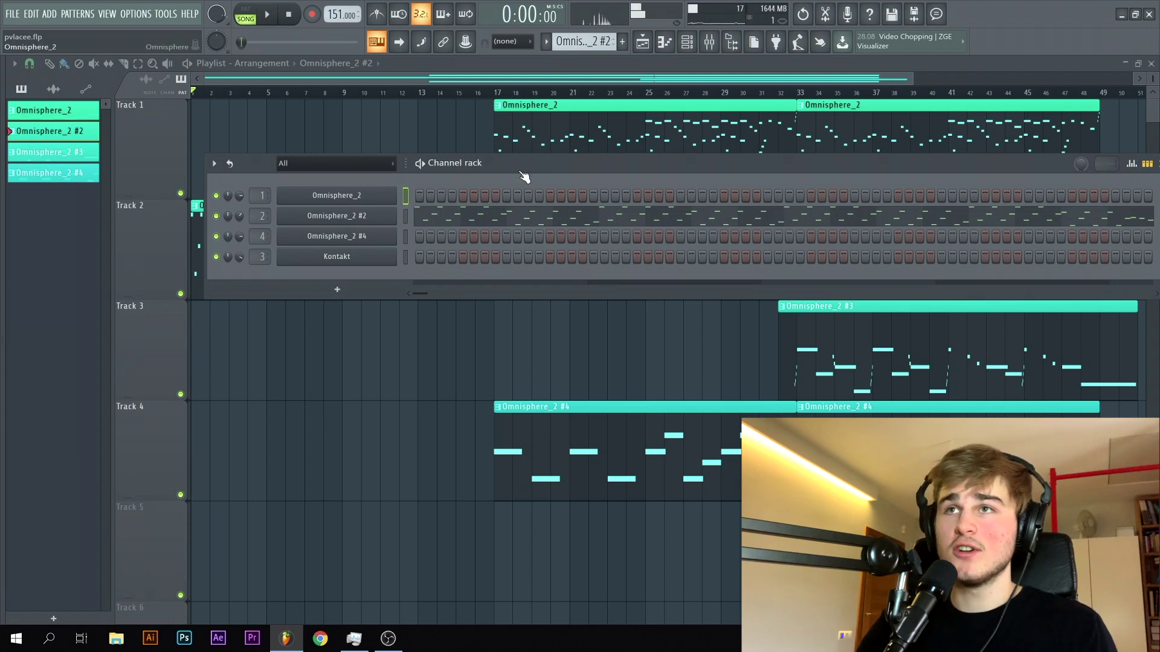
{"action": "left_click_drag", "start_coordinate": [518, 161], "coordinate": [603, 201]}
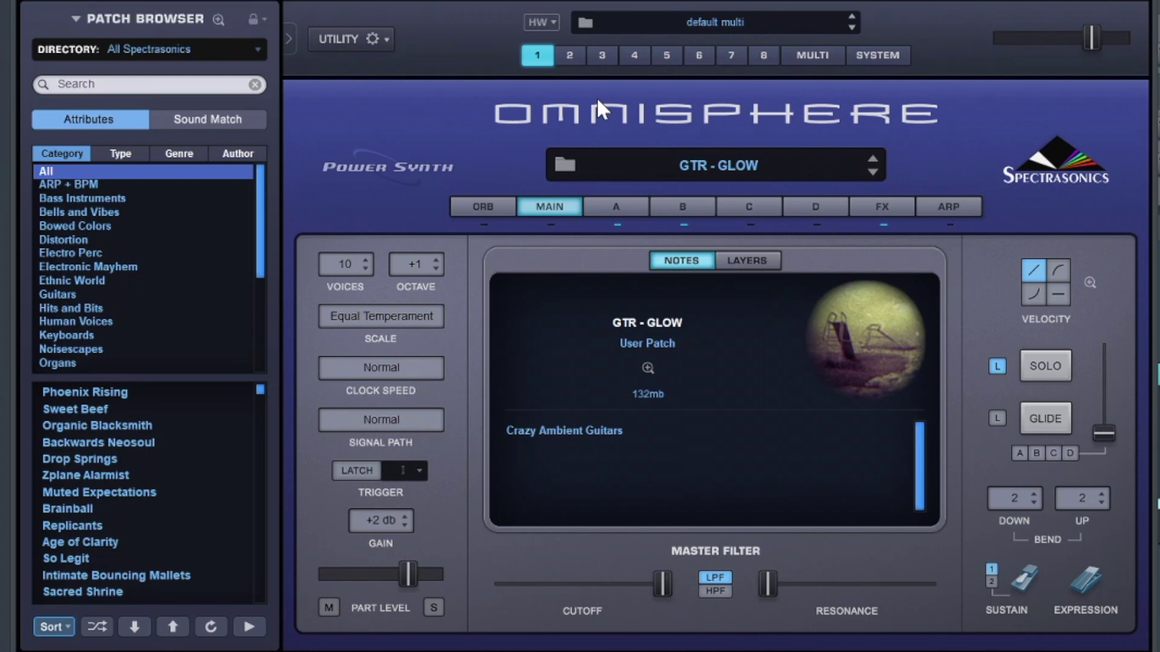
Step: Check the GTR - GLOW guitar patch's layers A and B, then reposition the bass synth window
{"action": "left_click", "coordinate": [631, 208]}
{"action": "left_click", "coordinate": [684, 206]}
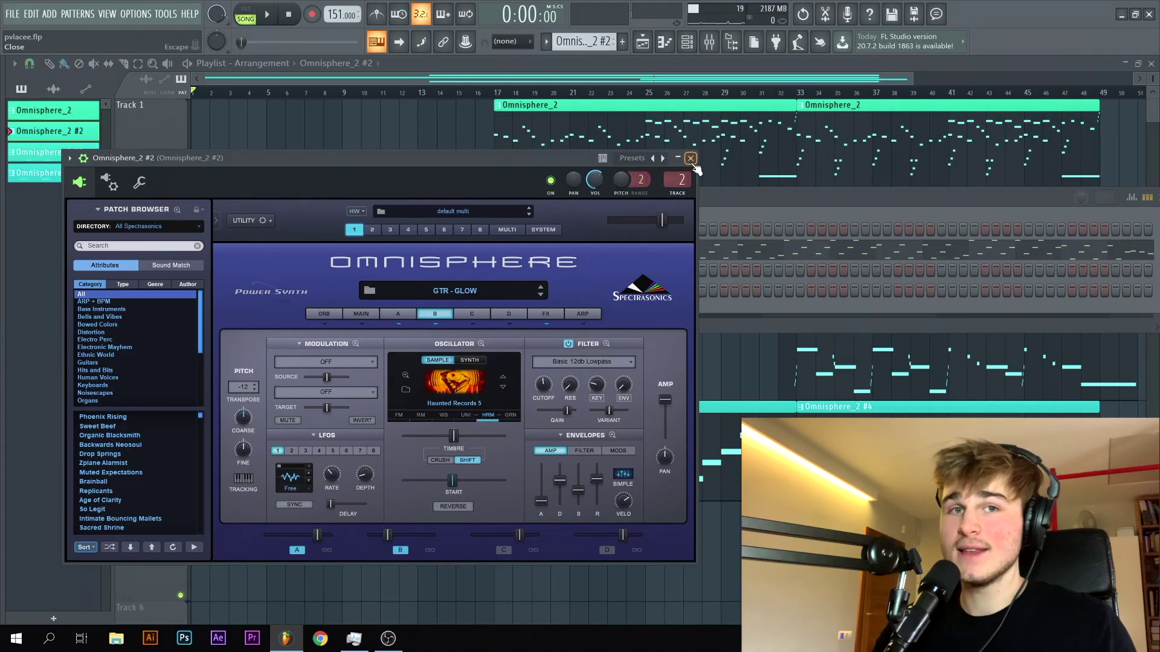
{"action": "key", "text": "space"}
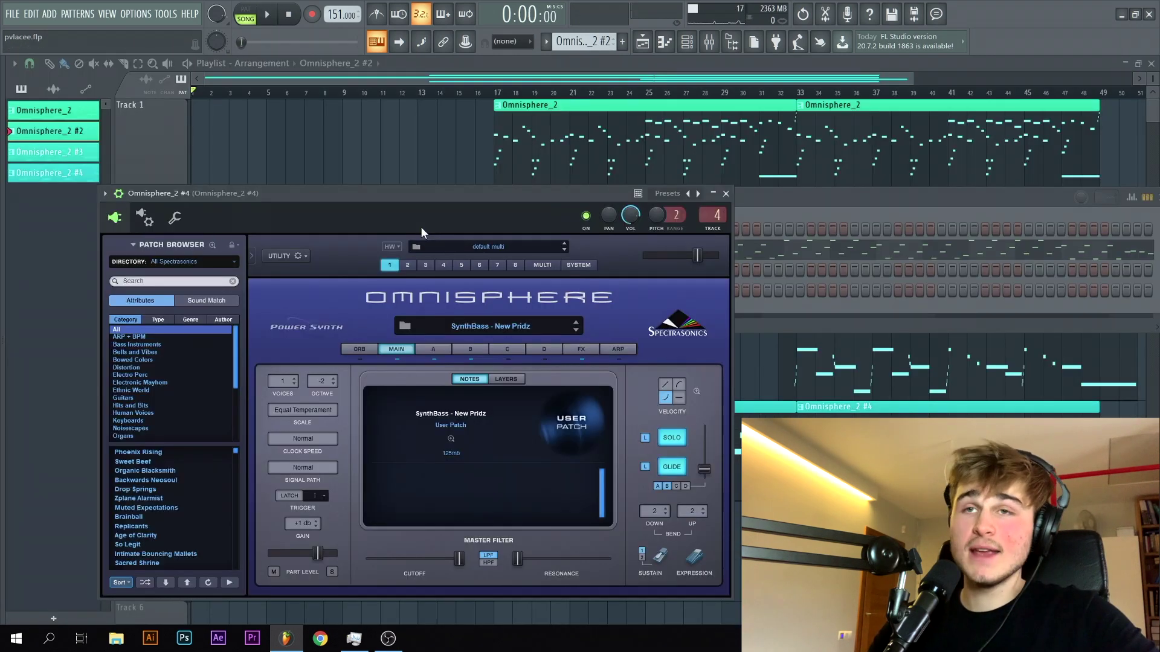
{"action": "left_click_drag", "start_coordinate": [421, 194], "coordinate": [557, 139]}
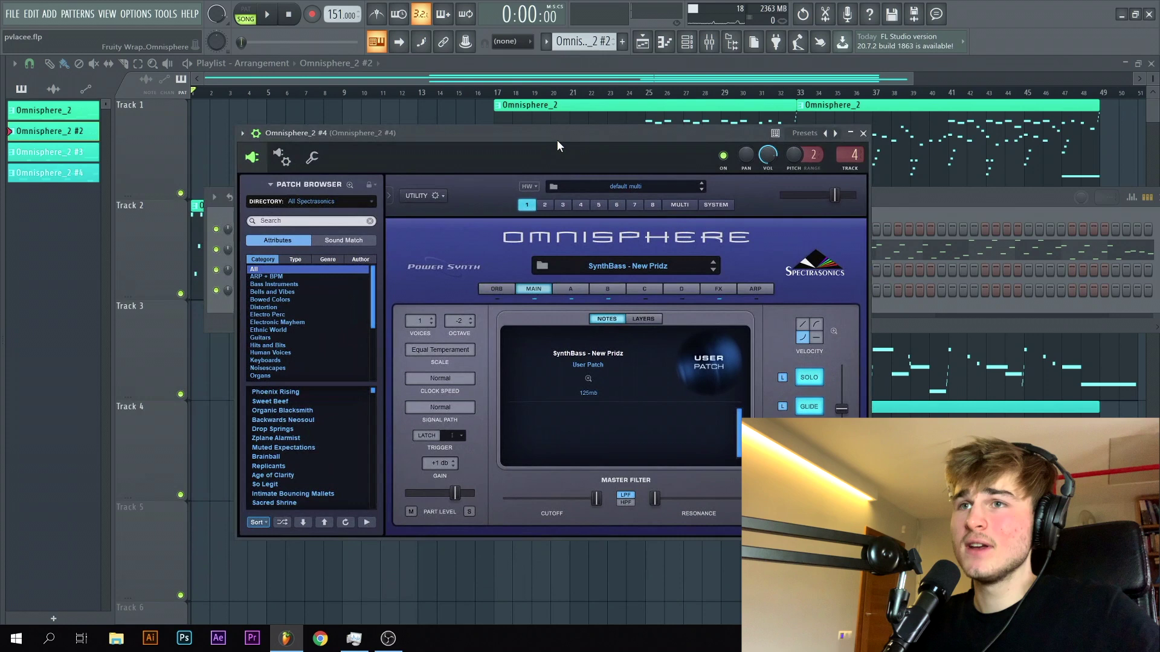
Step: Show layer A of the SynthBass - New Pridz patch to reveal its Mercury Tribe sample
{"action": "left_click", "coordinate": [574, 290]}
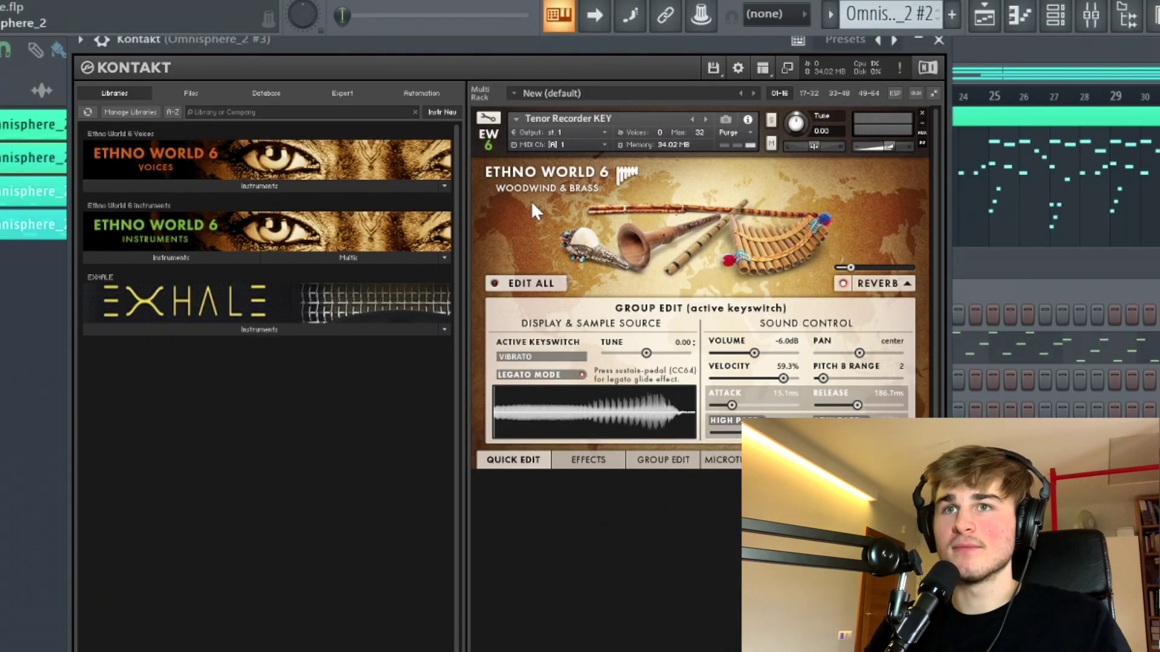
Step: Audition the Kontakt Tenor Recorder with three notes, then close its window
{"action": "key", "text": "b"}
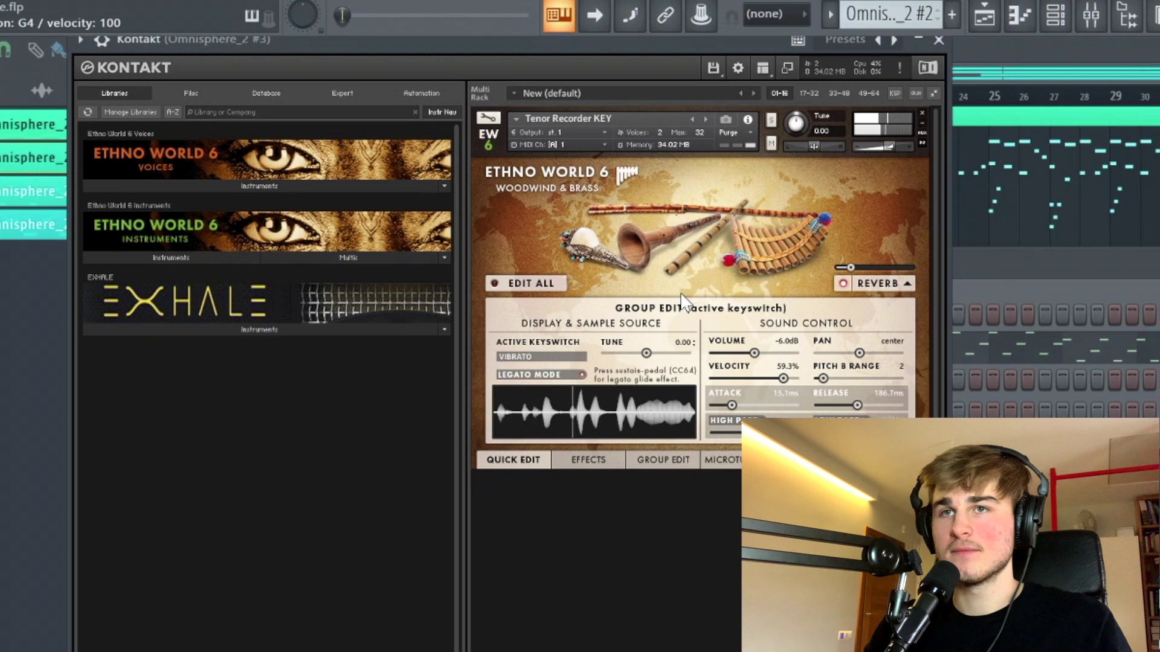
{"action": "key", "text": "b"}
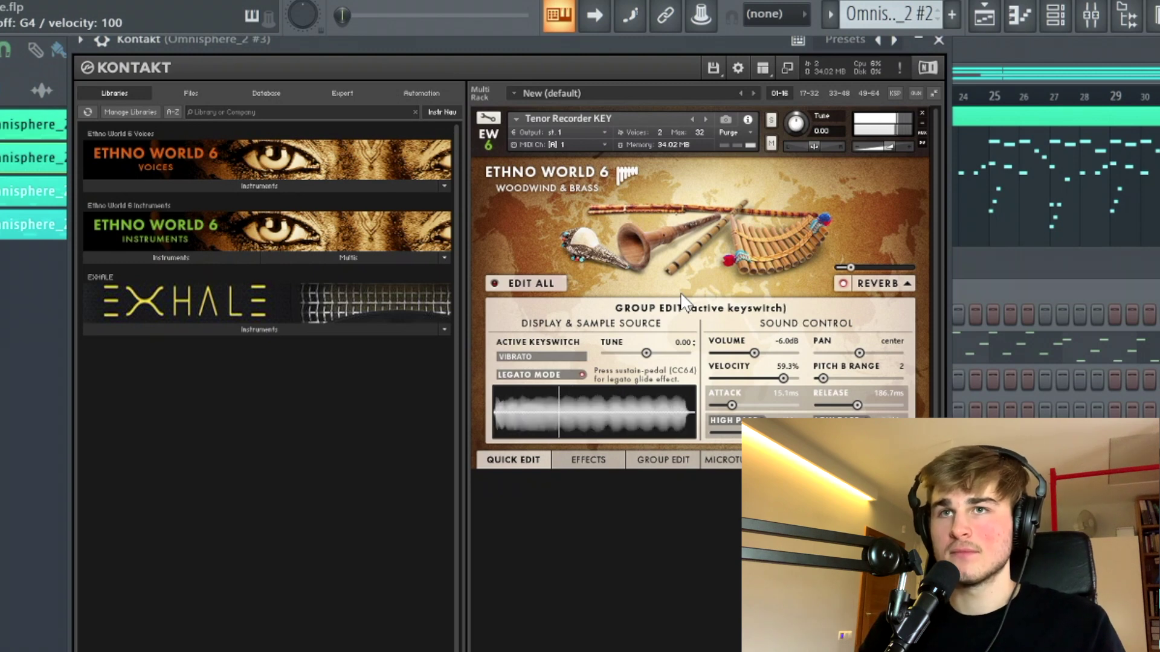
{"action": "key", "text": "b"}
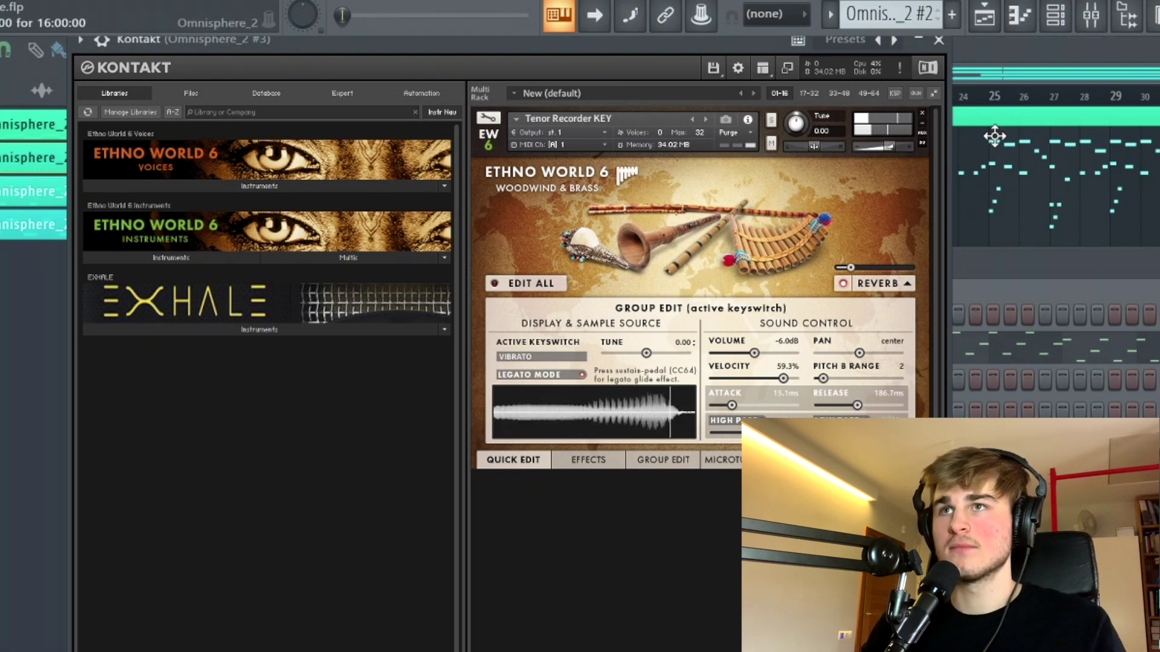
{"action": "left_click", "coordinate": [938, 39]}
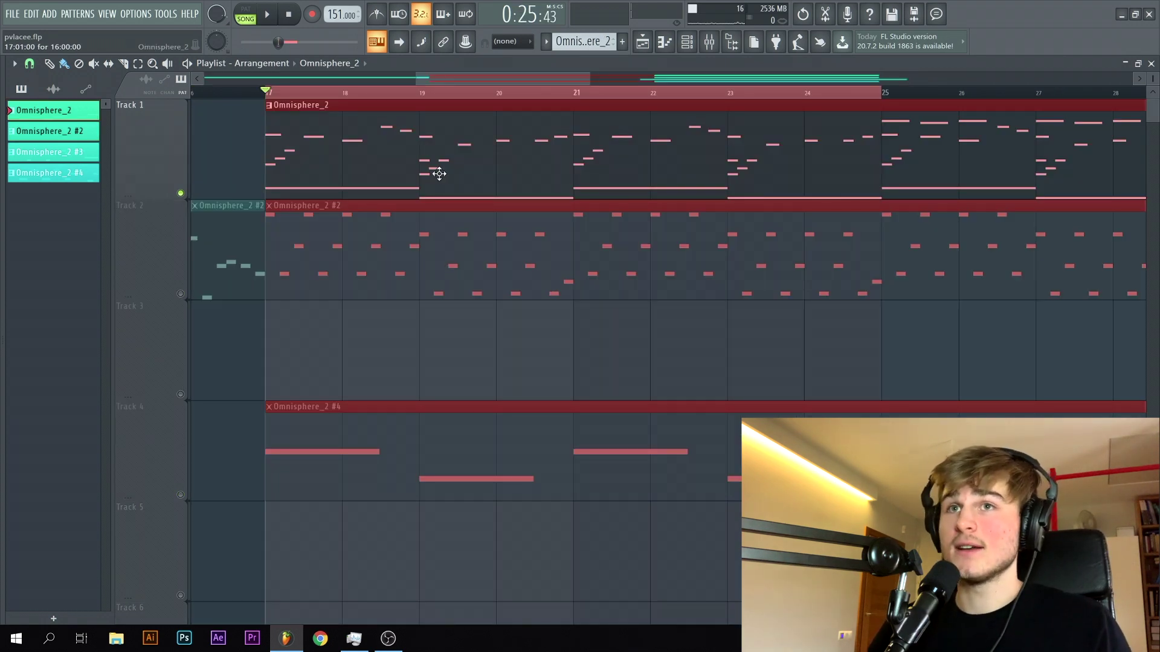
Step: Open the Omnisphere_2 pattern in the piano roll and play it back
{"action": "double_click", "coordinate": [439, 174]}
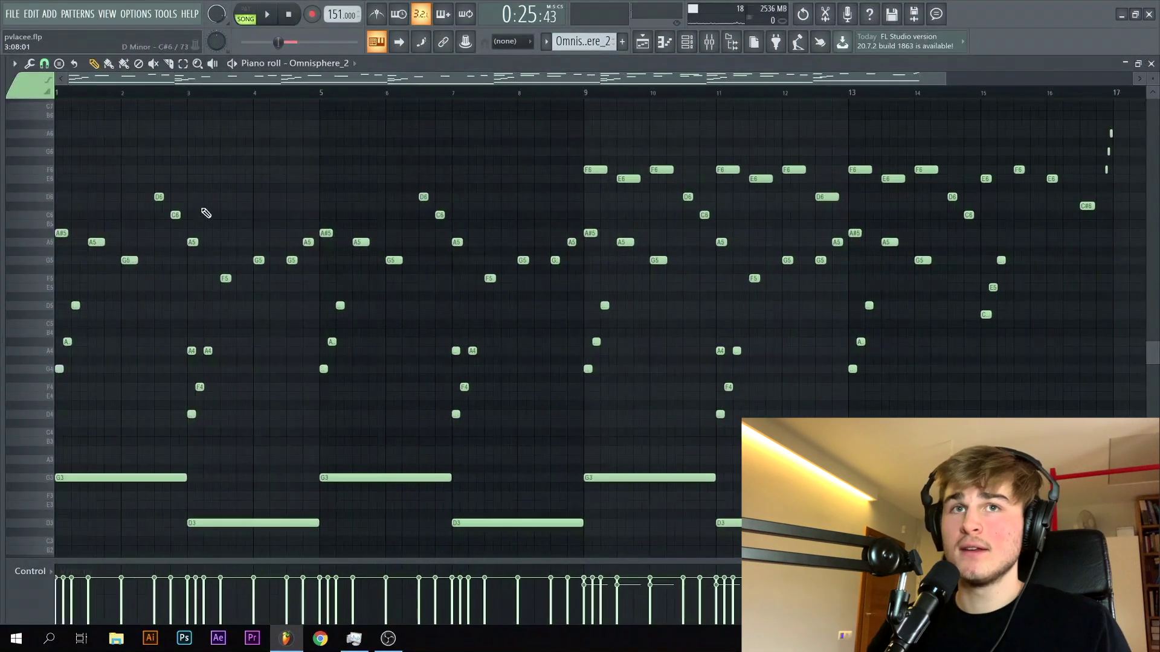
{"action": "scroll", "coordinate": [66, 89], "scroll_direction": "up", "scroll_amount": 1}
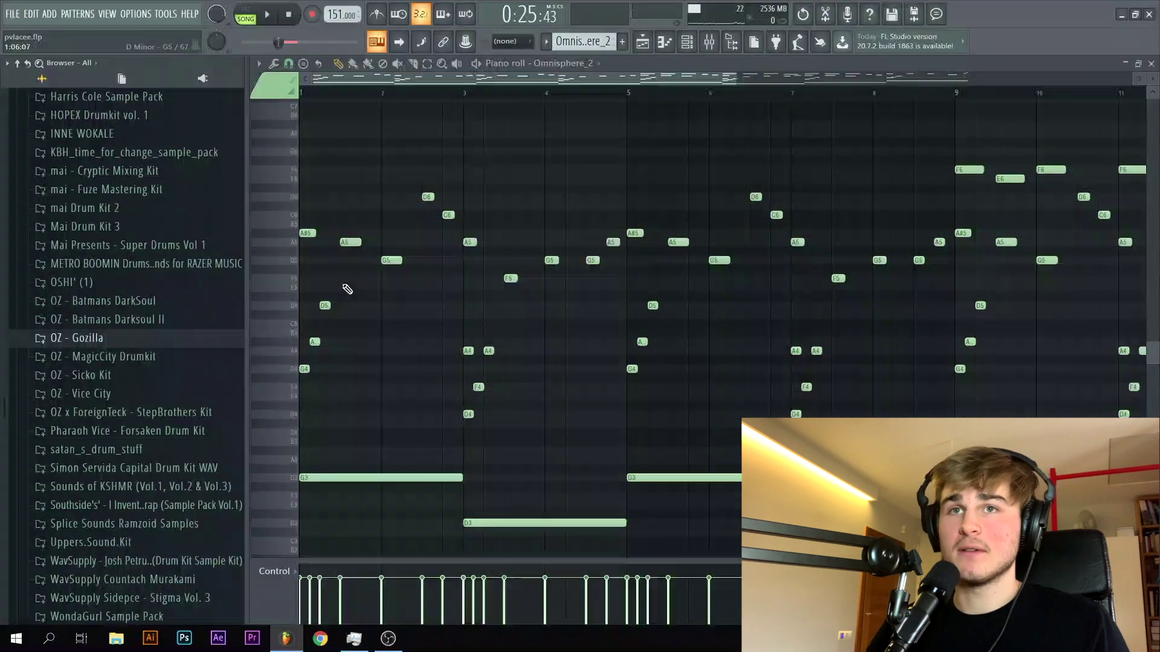
{"action": "scroll", "coordinate": [363, 290], "scroll_direction": "down", "scroll_amount": 1}
{"action": "key", "text": "space"}
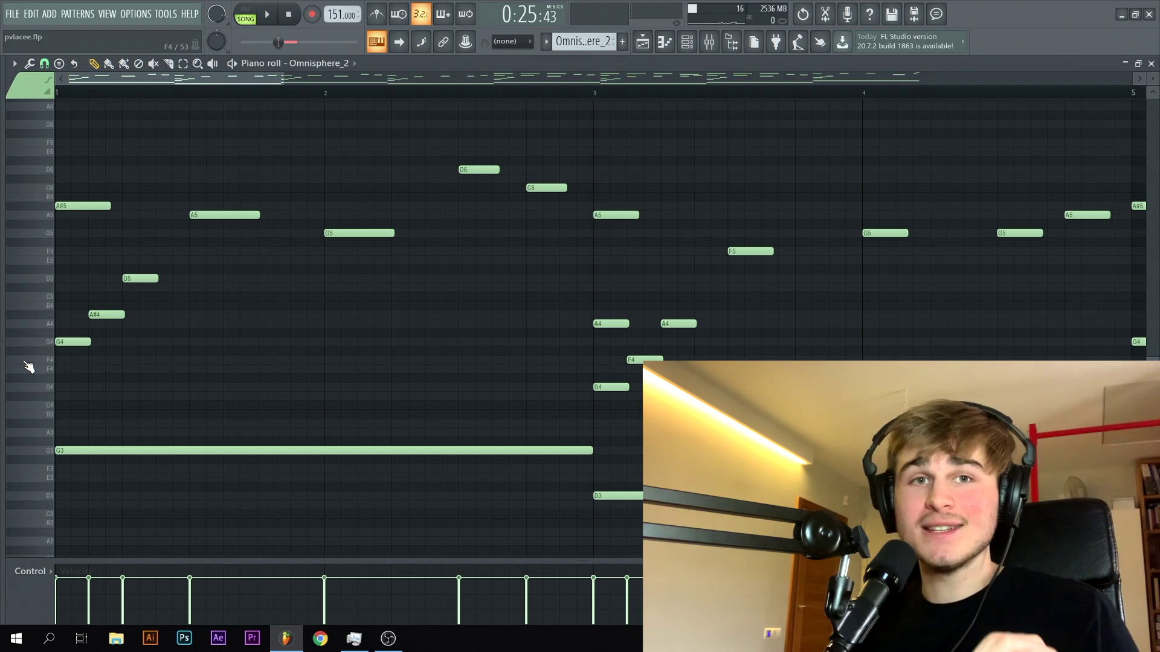
{"action": "scroll", "coordinate": [78, 333], "scroll_direction": "down", "scroll_amount": 1}
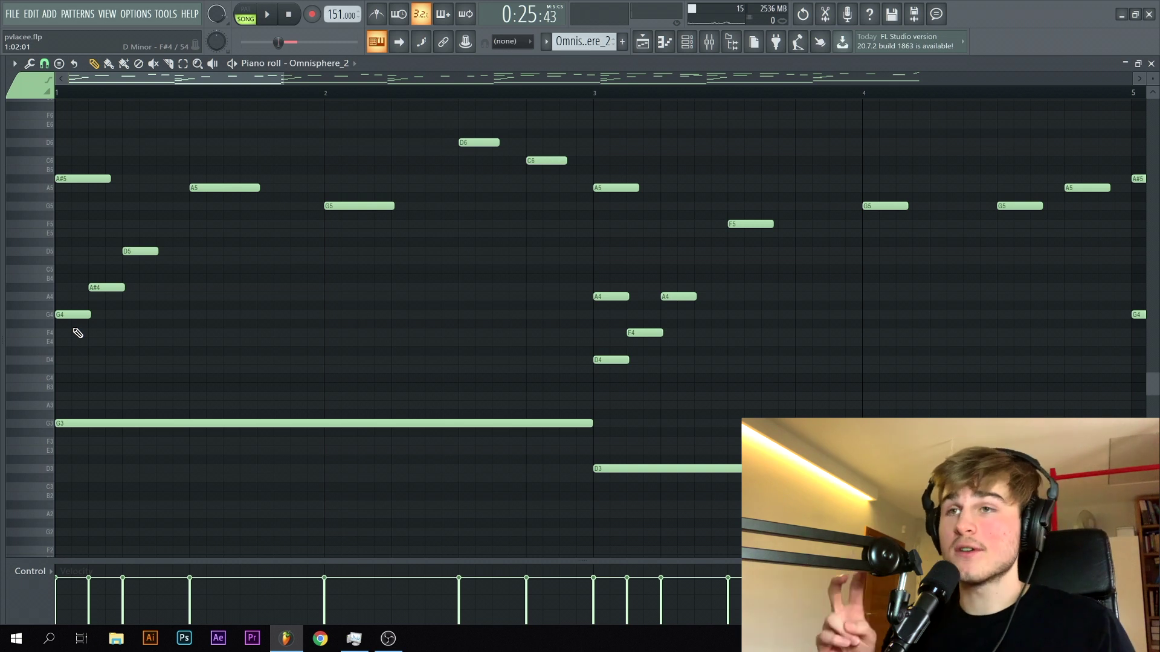
{"action": "scroll", "coordinate": [1007, 169], "scroll_direction": "up", "scroll_amount": 1}
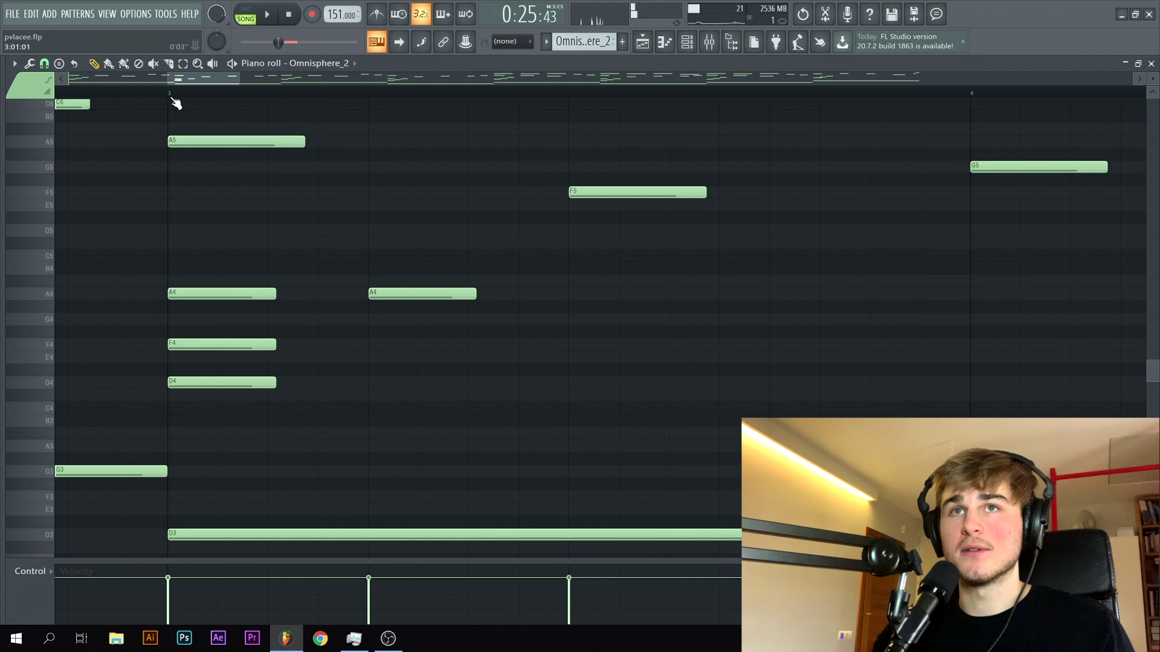
Step: Audition the notes at one beat and the chord notes at bar 3
{"action": "left_click", "coordinate": [214, 270]}
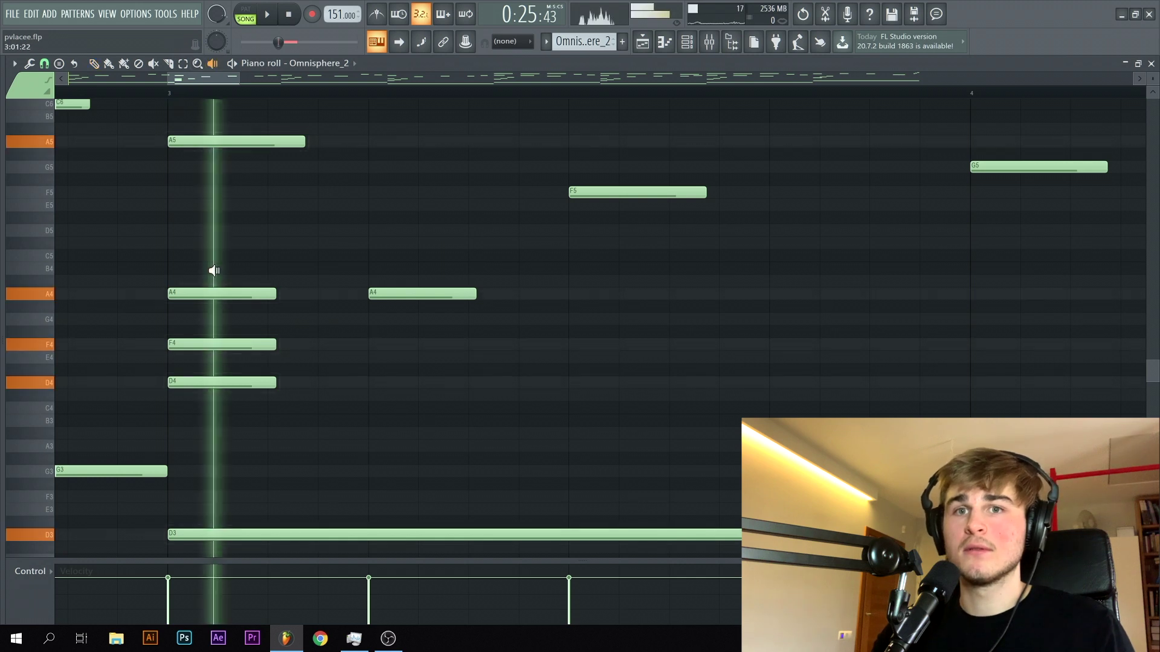
{"action": "scroll", "coordinate": [85, 281], "scroll_direction": "down", "scroll_amount": 5}
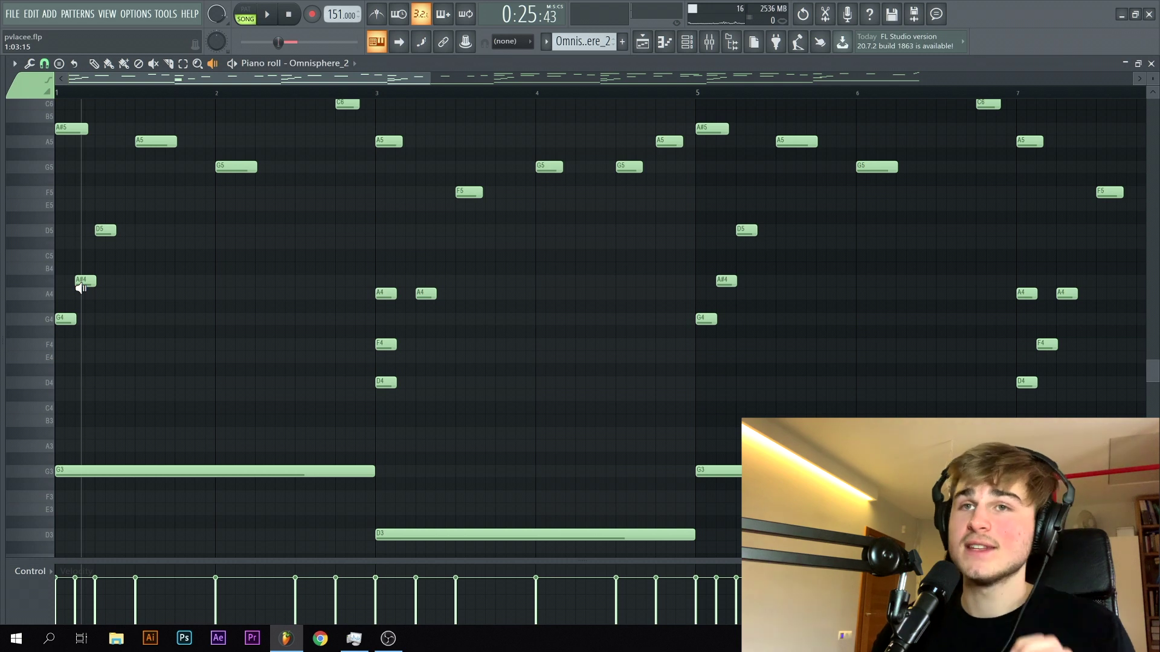
{"action": "left_click", "coordinate": [382, 313]}
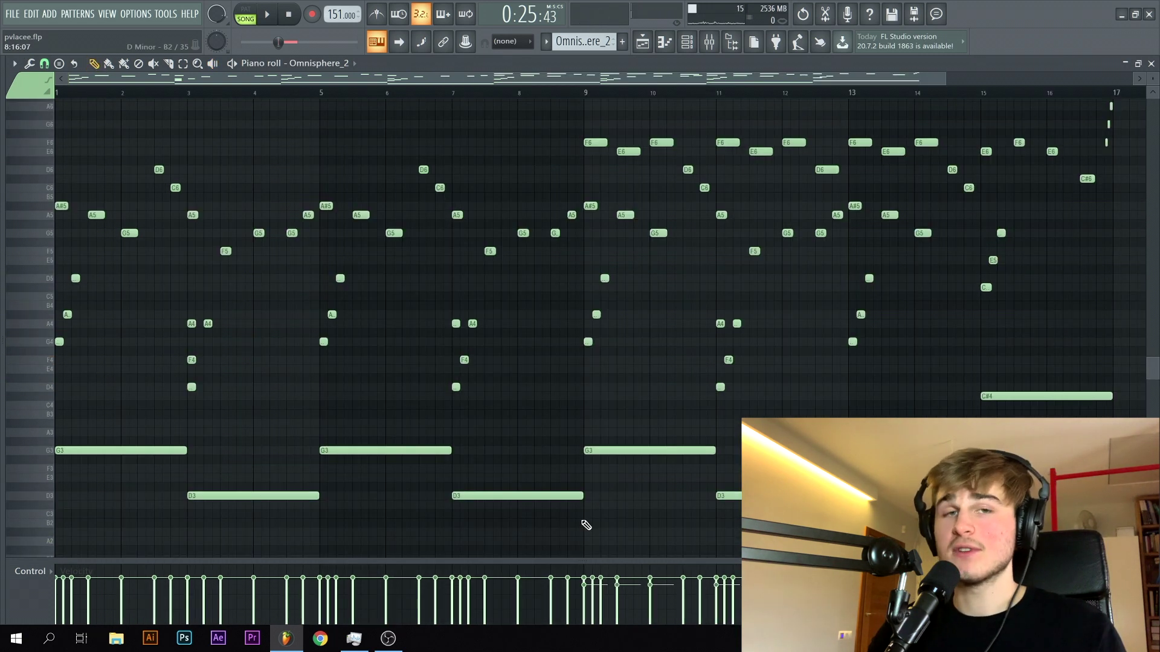
{"action": "left_click_drag", "start_coordinate": [581, 525], "coordinate": [56, 129]}
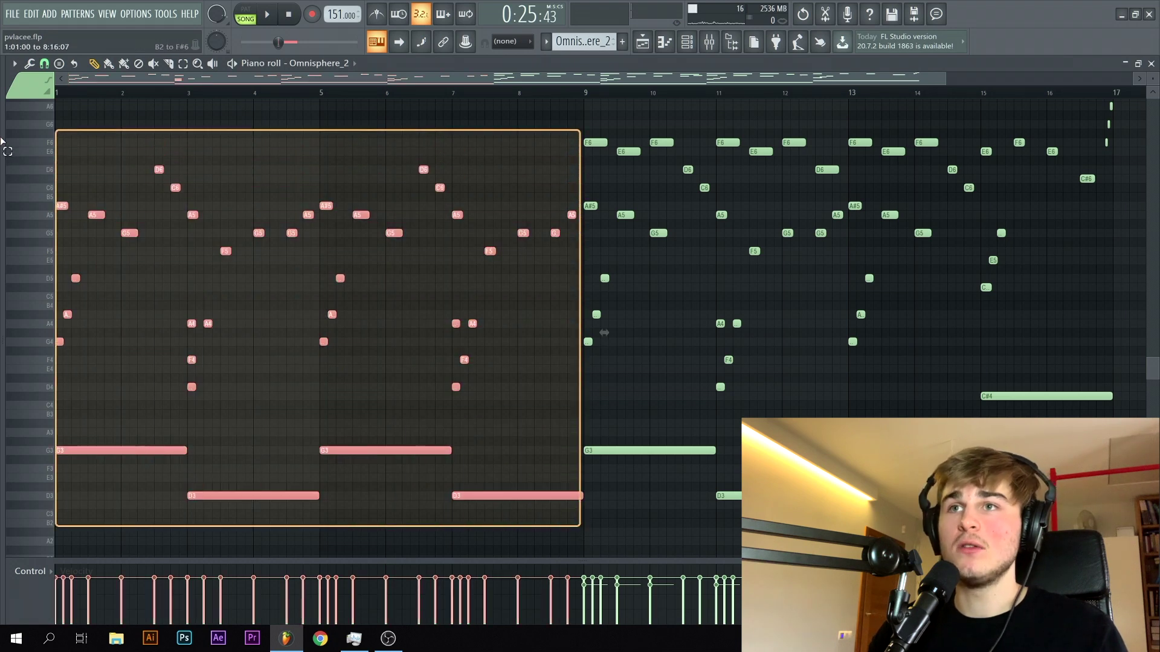
{"action": "left_click_drag", "start_coordinate": [102, 447], "coordinate": [627, 477]}
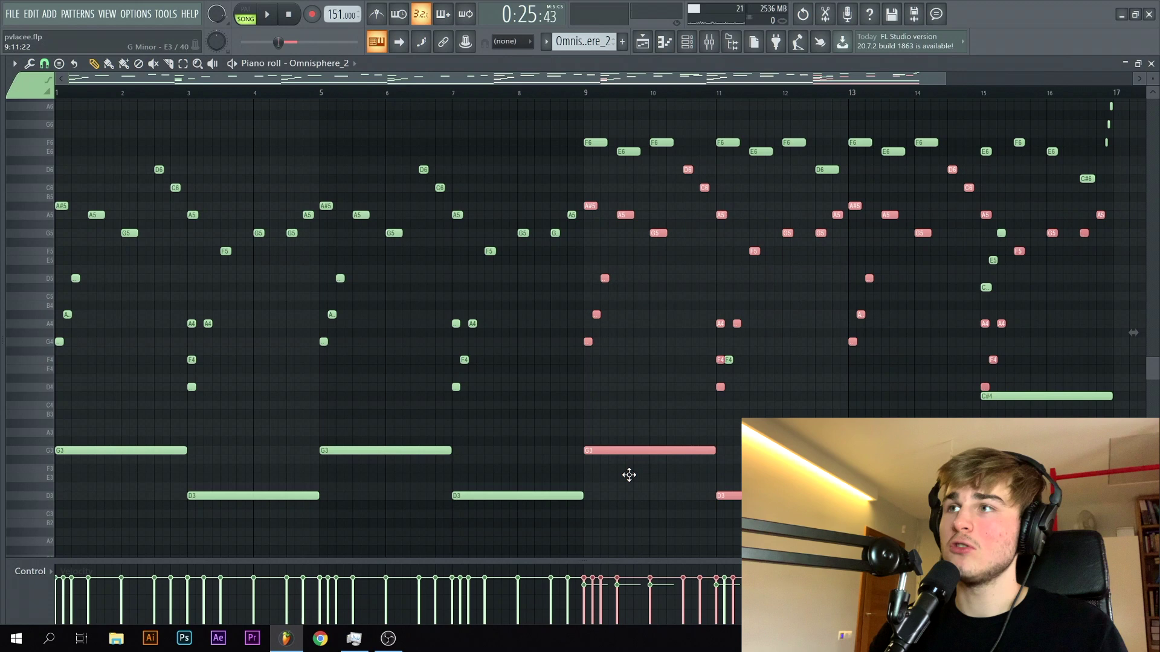
{"action": "scroll", "coordinate": [1038, 271], "scroll_direction": "up", "scroll_amount": 5}
{"action": "scroll", "coordinate": [973, 287], "scroll_direction": "down", "scroll_amount": 6}
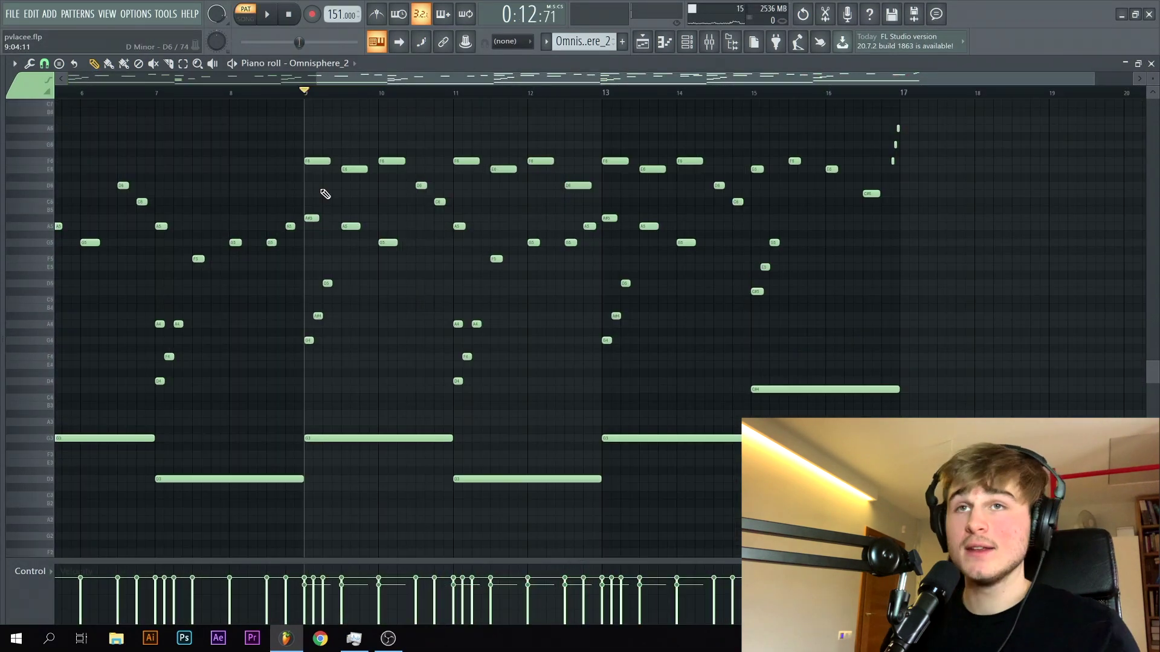
{"action": "scroll", "coordinate": [370, 150], "scroll_direction": "up", "scroll_amount": 4}
{"action": "left_click_drag", "start_coordinate": [488, 200], "coordinate": [264, 133]}
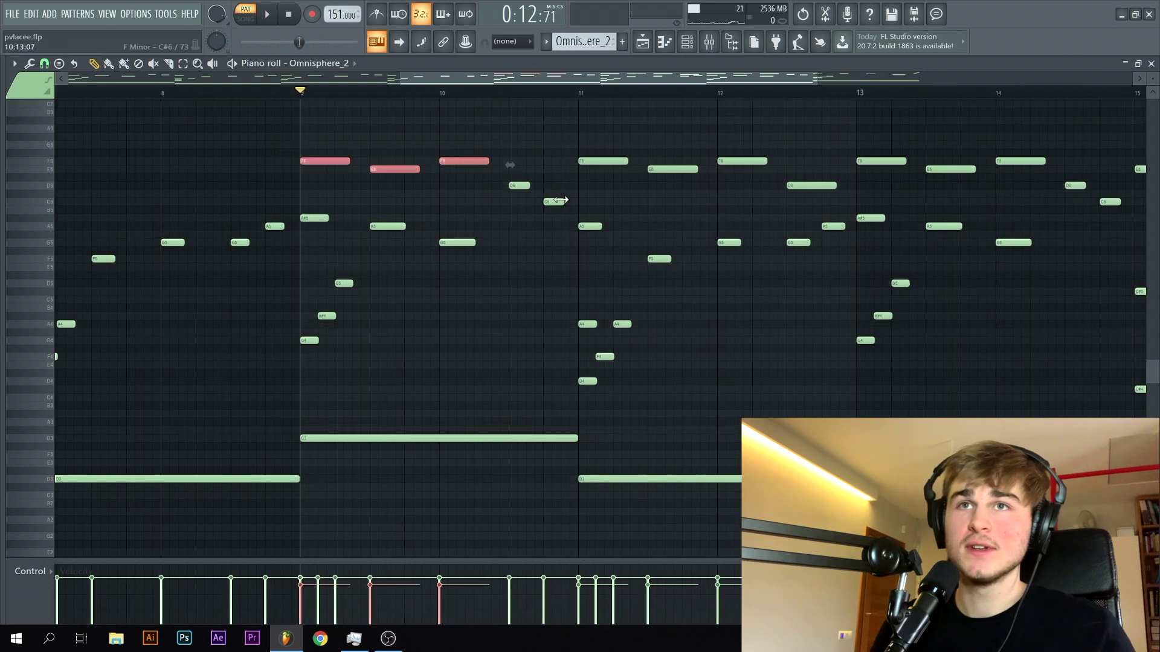
{"action": "scroll", "coordinate": [366, 187], "scroll_direction": "up", "scroll_amount": 2}
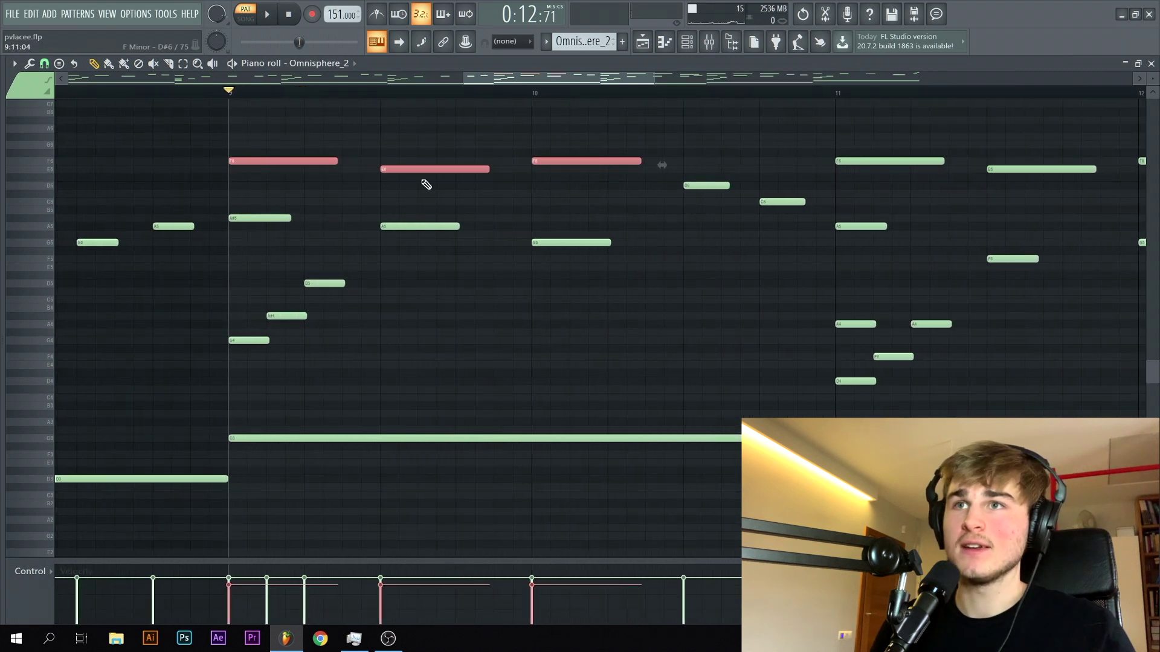
{"action": "scroll", "coordinate": [966, 229], "scroll_direction": "down", "scroll_amount": 3}
{"action": "key", "text": "space"}
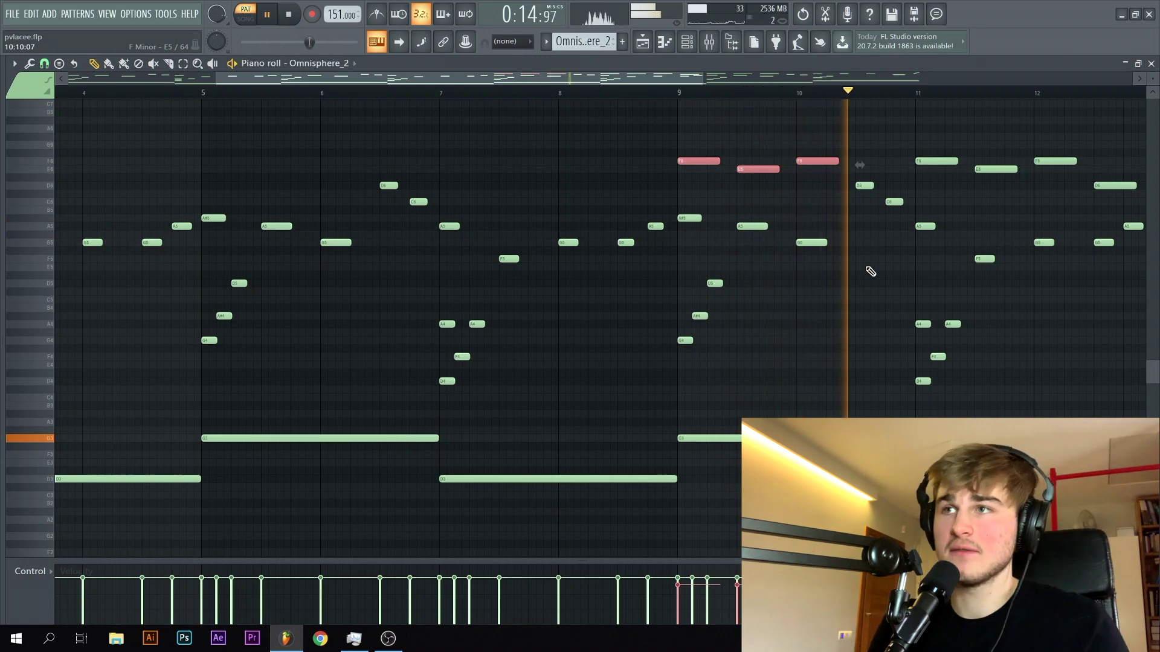
{"action": "scroll", "coordinate": [870, 272], "scroll_direction": "down", "scroll_amount": 2}
{"action": "scroll", "coordinate": [886, 266], "scroll_direction": "down", "scroll_amount": 1}
{"action": "scroll", "coordinate": [896, 272], "scroll_direction": "up", "scroll_amount": 2}
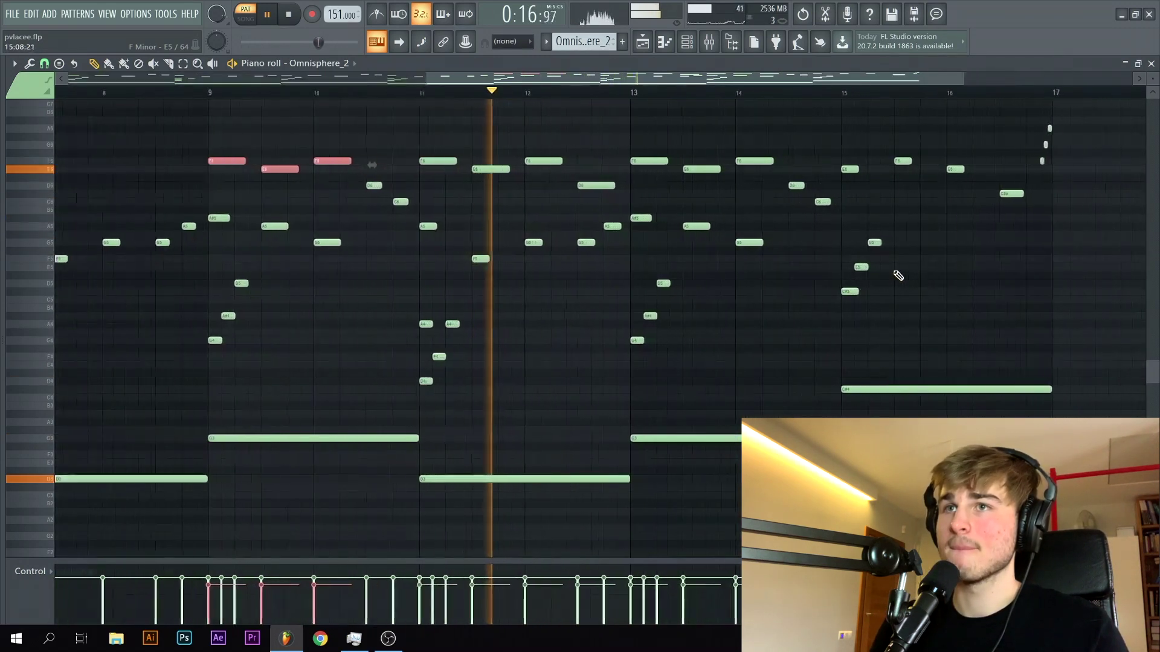
{"action": "scroll", "coordinate": [948, 256], "scroll_direction": "down", "scroll_amount": 2}
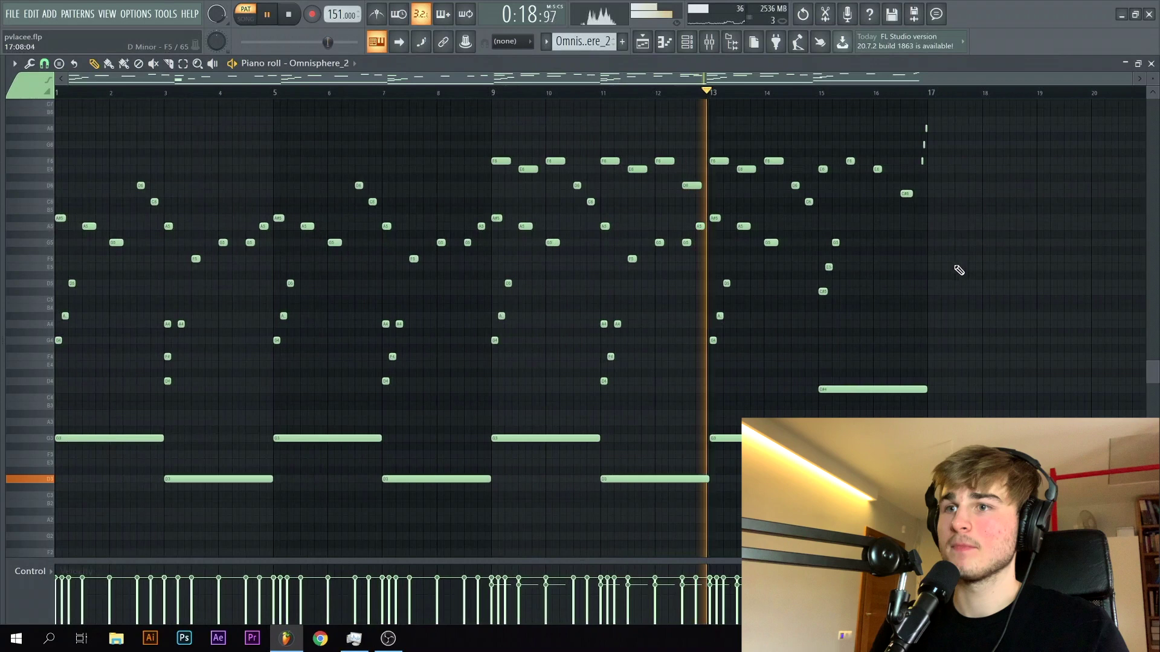
{"action": "scroll", "coordinate": [960, 272], "scroll_direction": "down", "scroll_amount": 3}
{"action": "scroll", "coordinate": [1002, 296], "scroll_direction": "up", "scroll_amount": 5}
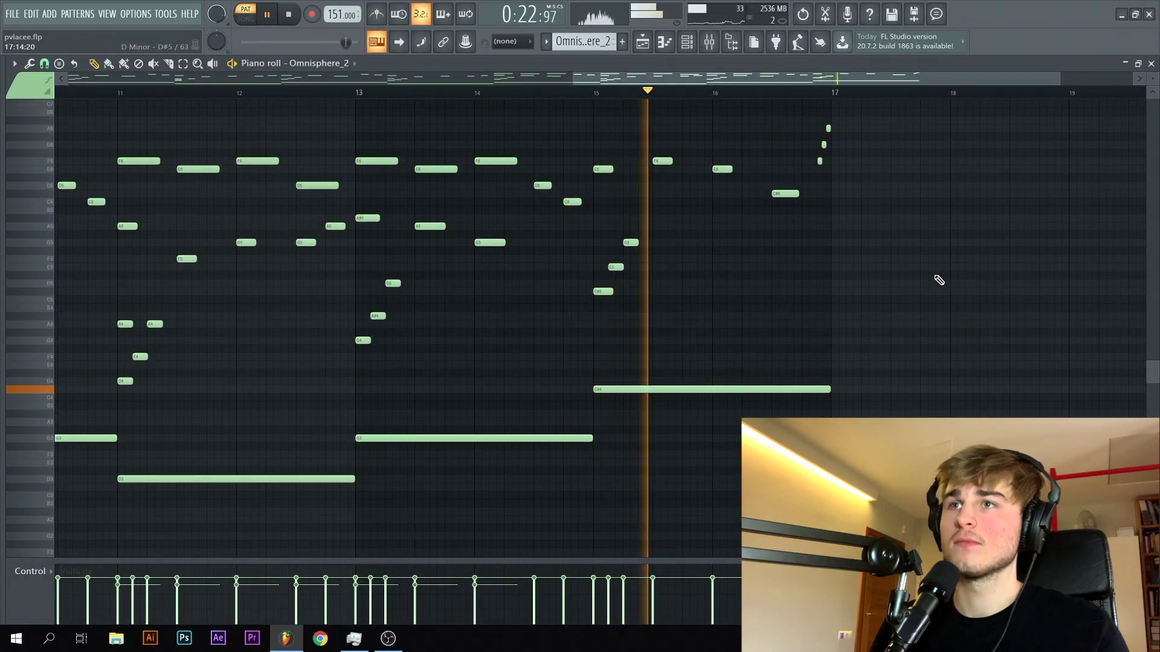
Step: Stop playback and line up the E5 and G5 notes with C#5 at bar 15
{"action": "left_click", "coordinate": [288, 14]}
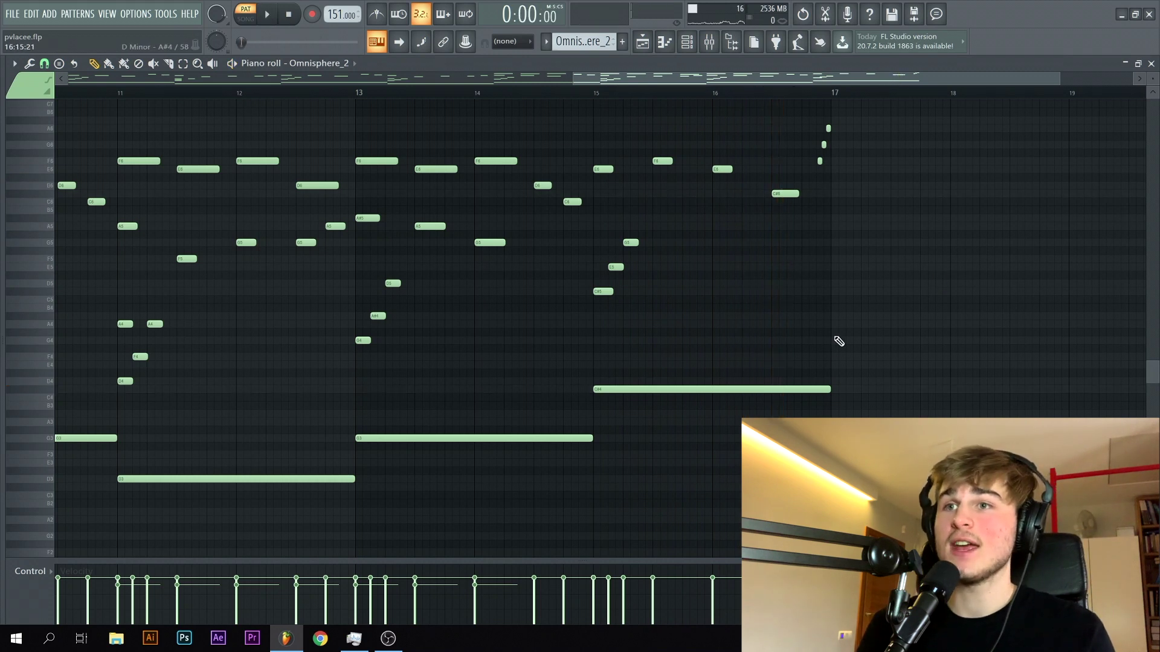
{"action": "left_click_drag", "start_coordinate": [715, 371], "coordinate": [716, 375]}
{"action": "scroll", "coordinate": [634, 389], "scroll_direction": "up", "scroll_amount": 5}
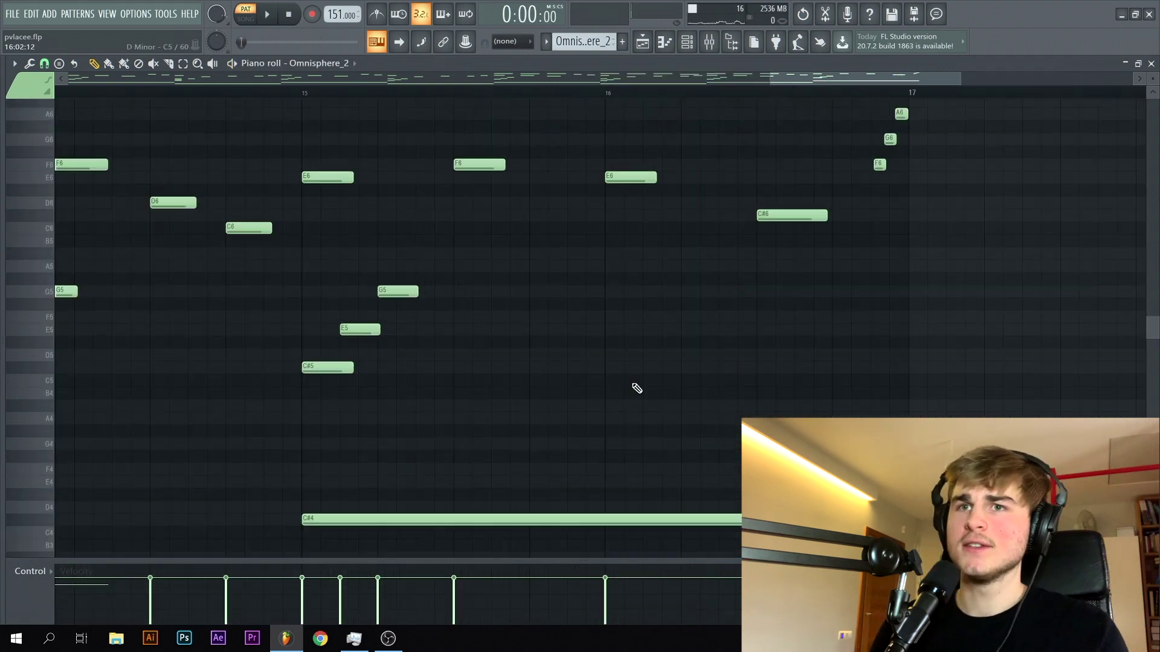
{"action": "left_click_drag", "start_coordinate": [635, 454], "coordinate": [302, 286]}
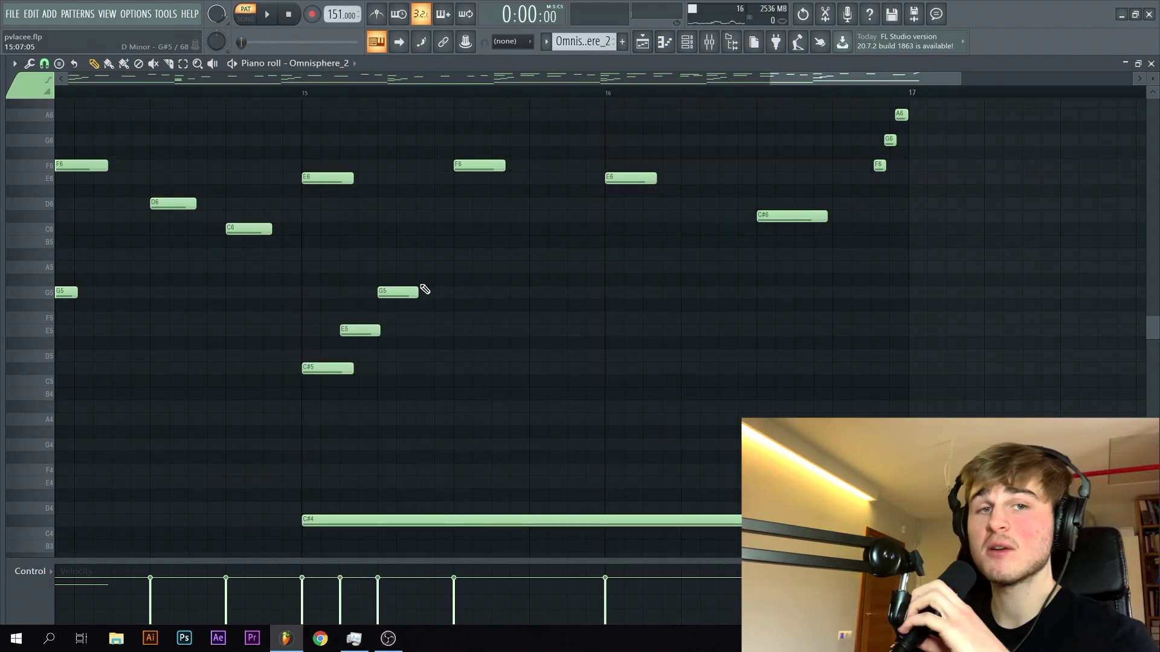
{"action": "key", "text": "ctrl+z"}
Step: Try and remove a D5 inside the chord, then lower the top note to G5
{"action": "key", "text": "y"}
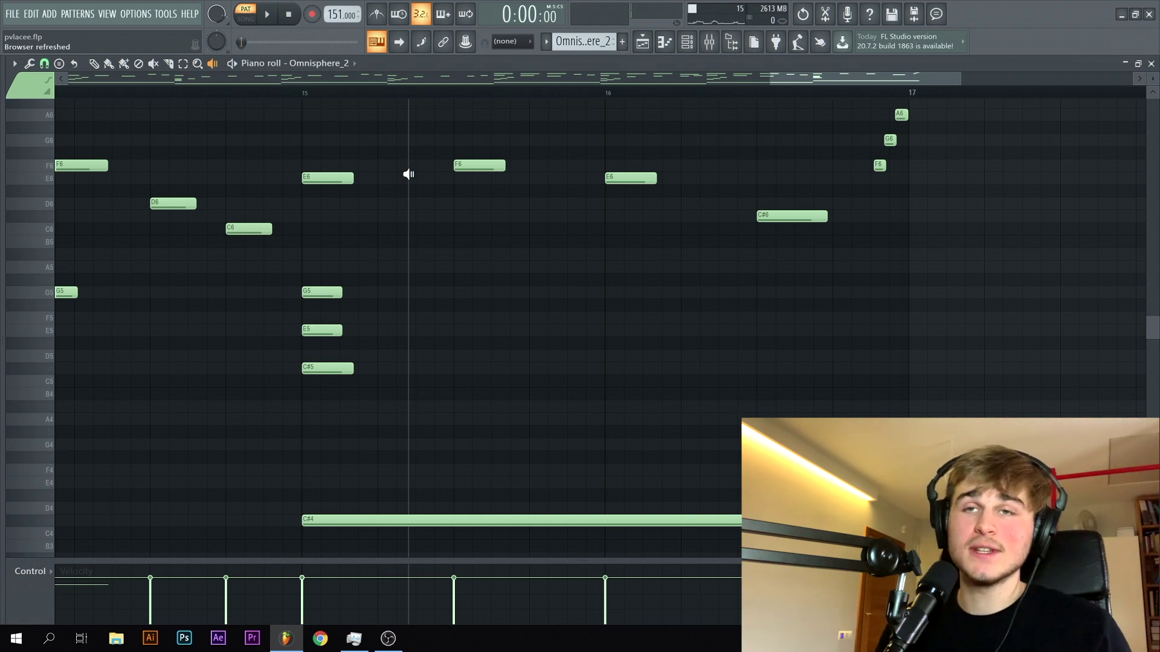
{"action": "scroll", "coordinate": [407, 271], "scroll_direction": "up", "scroll_amount": 2}
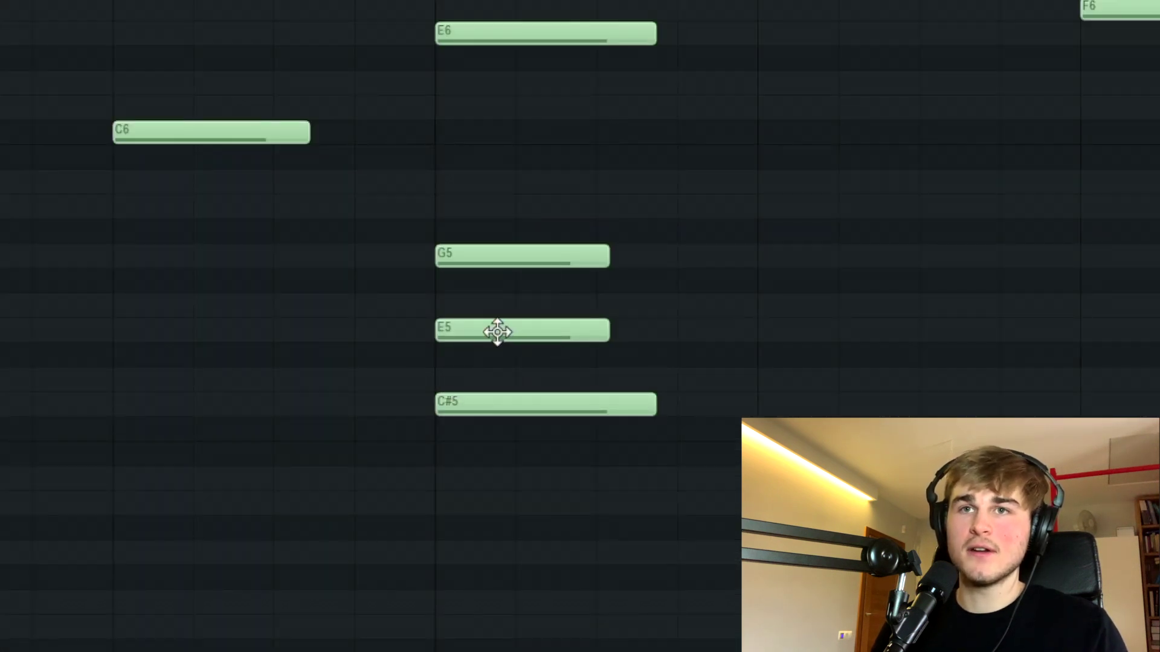
{"action": "left_click", "coordinate": [444, 378]}
{"action": "left_click", "coordinate": [446, 353]}
{"action": "right_click", "coordinate": [459, 353]}
{"action": "right_click", "coordinate": [466, 379]}
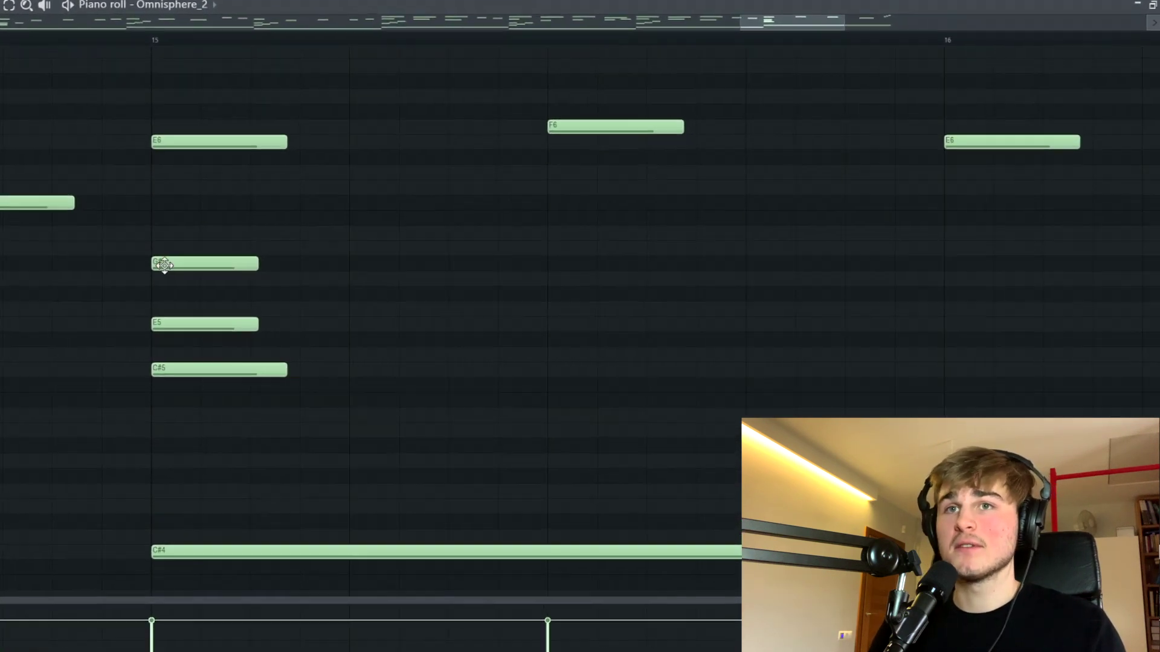
{"action": "left_click_drag", "start_coordinate": [164, 266], "coordinate": [162, 280]}
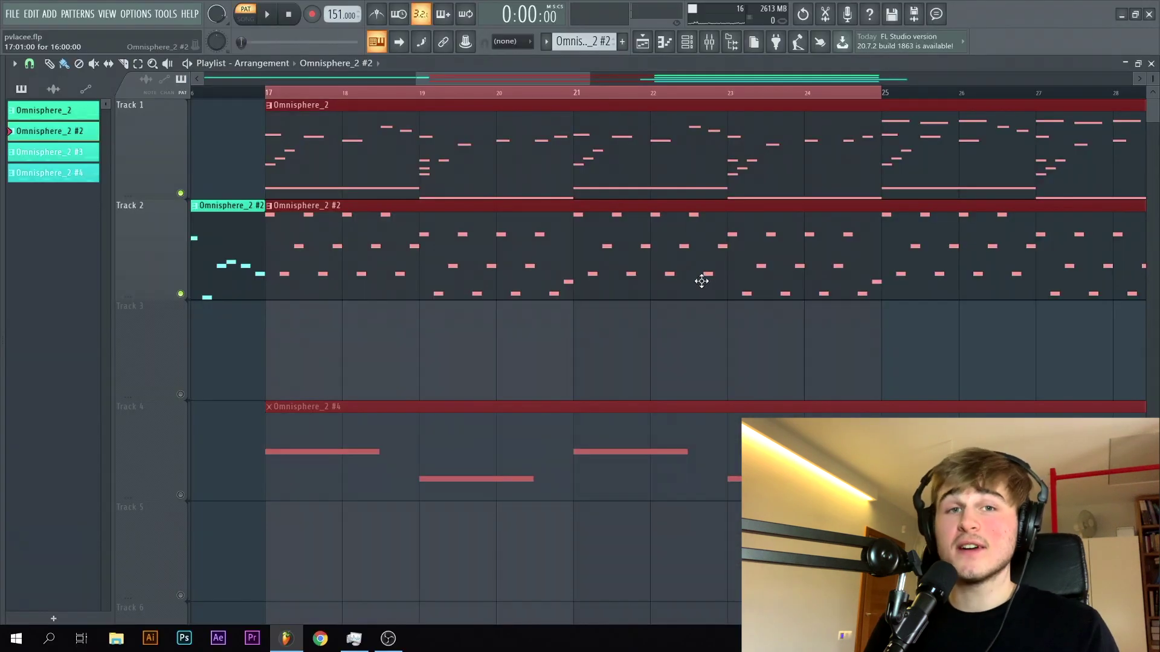
Step: Open the Omnisphere_2 #2 arpeggio in the piano roll and play it, jumping to bar 15
{"action": "double_click", "coordinate": [610, 277]}
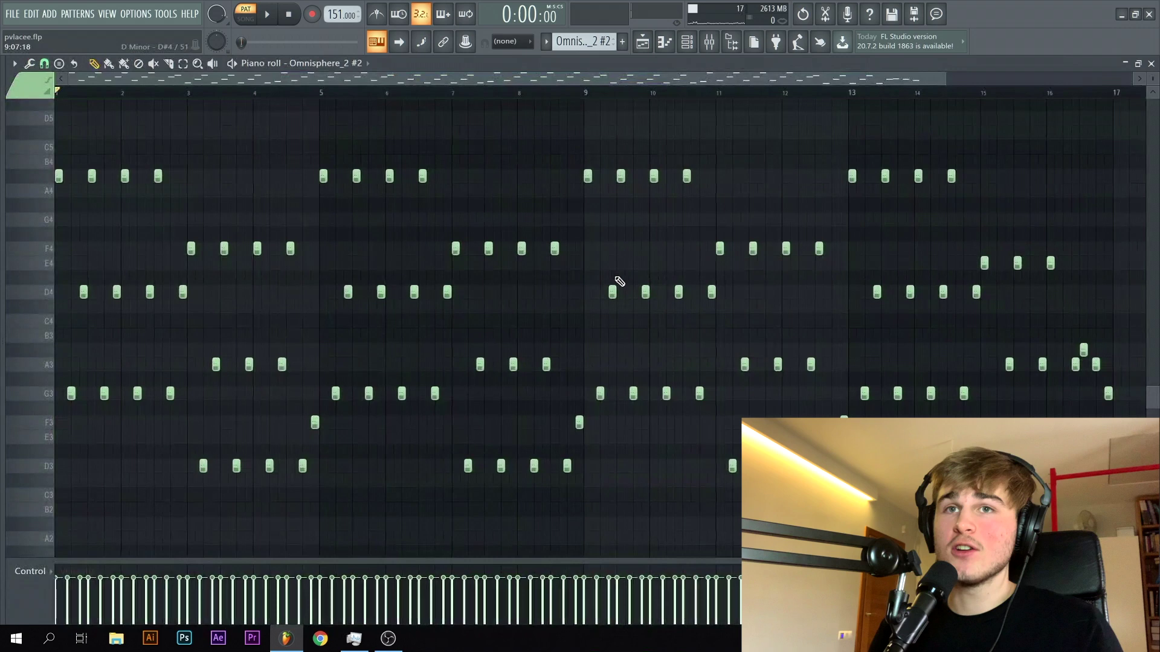
{"action": "scroll", "coordinate": [61, 410], "scroll_direction": "up", "scroll_amount": 5, "text": "ctrl"}
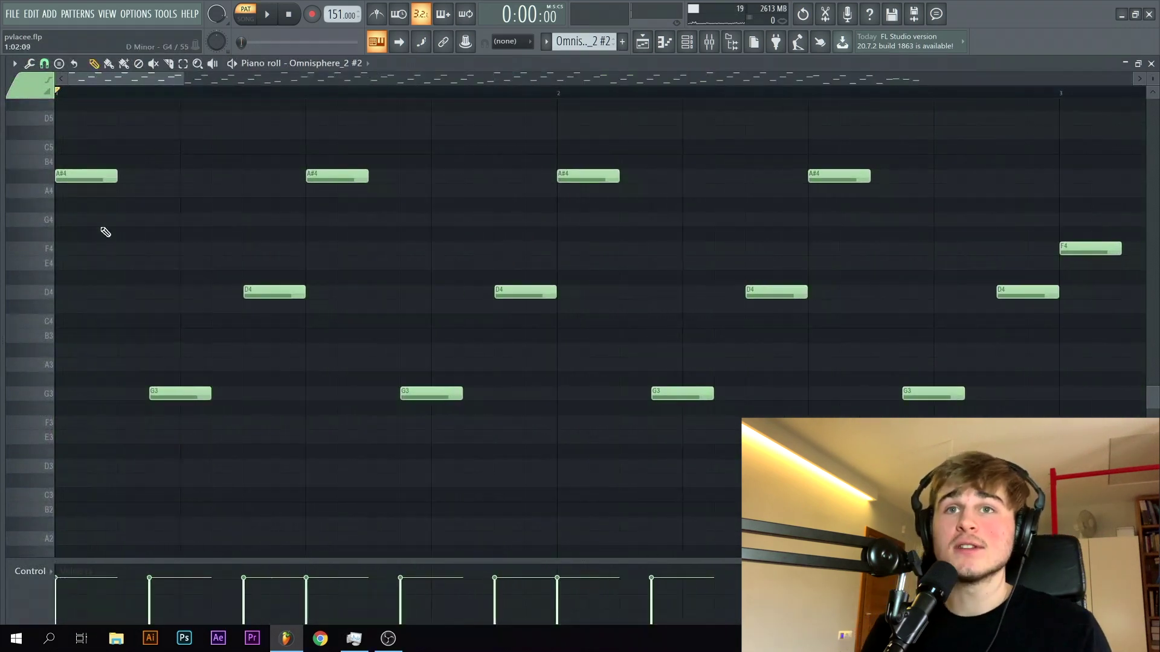
{"action": "scroll", "coordinate": [128, 353], "scroll_direction": "down", "scroll_amount": 1, "text": "ctrl"}
{"action": "key", "text": "space"}
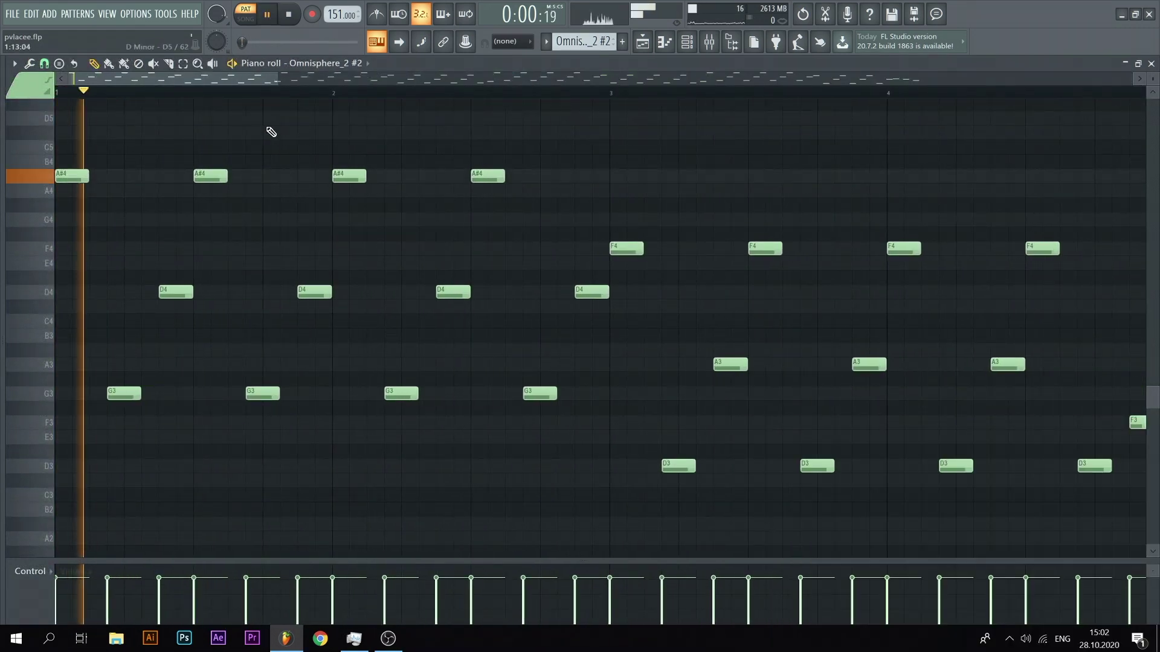
{"action": "scroll", "coordinate": [291, 219], "scroll_direction": "down", "scroll_amount": 3, "text": "ctrl"}
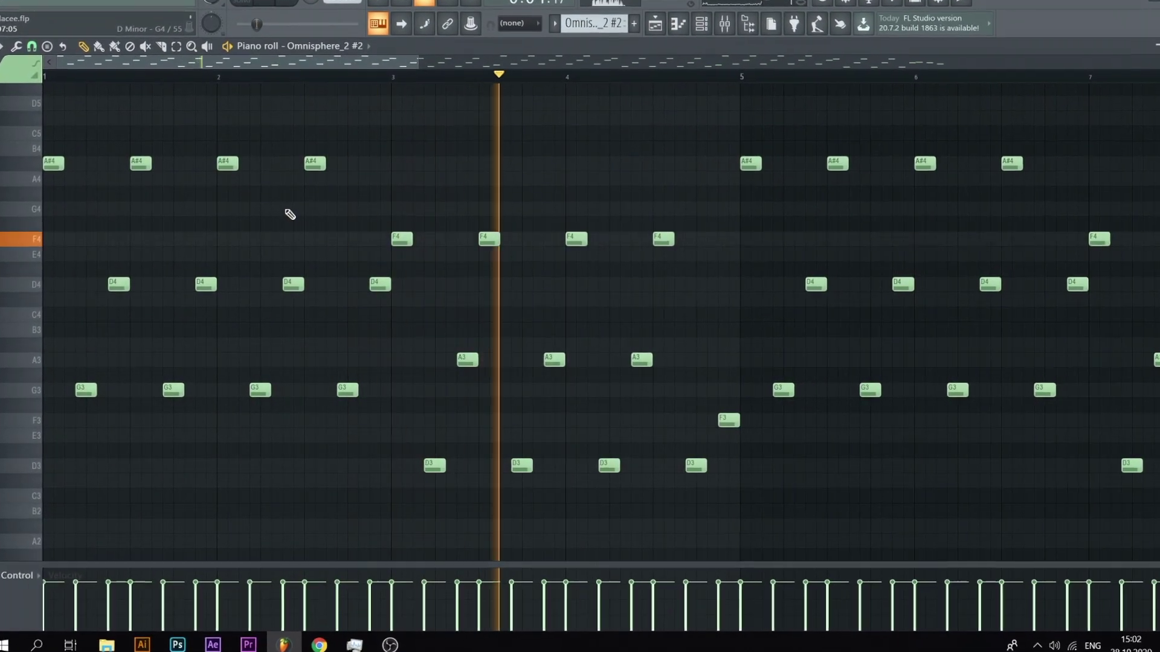
{"action": "scroll", "coordinate": [288, 208], "scroll_direction": "down", "scroll_amount": 5, "text": "ctrl"}
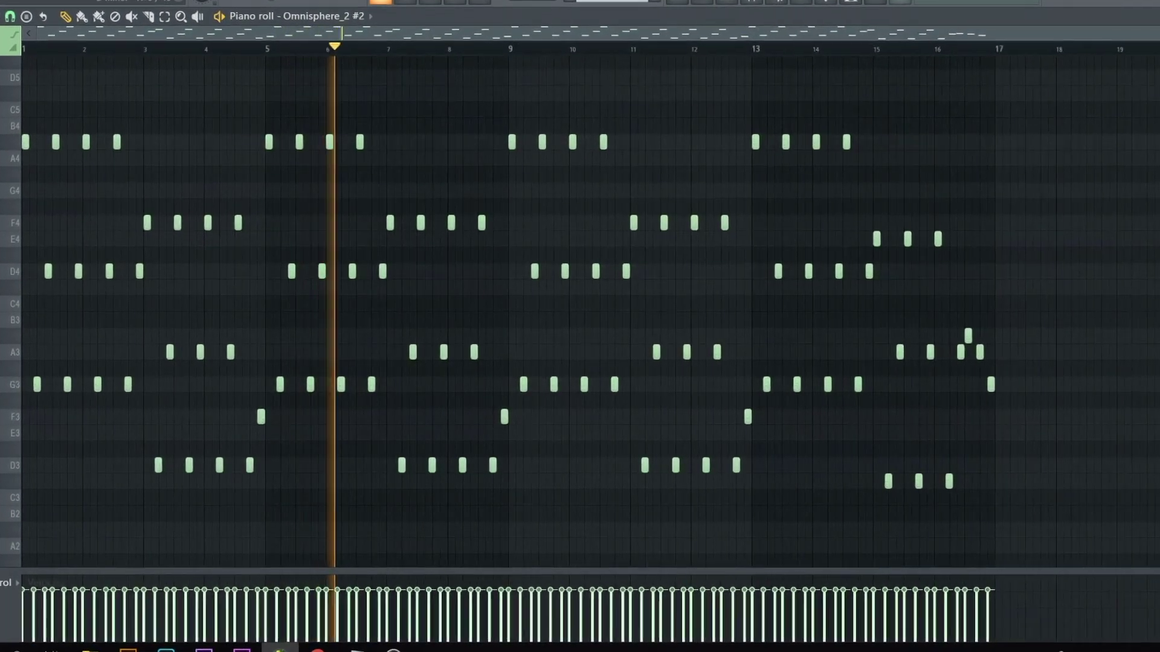
{"action": "left_click", "coordinate": [876, 54]}
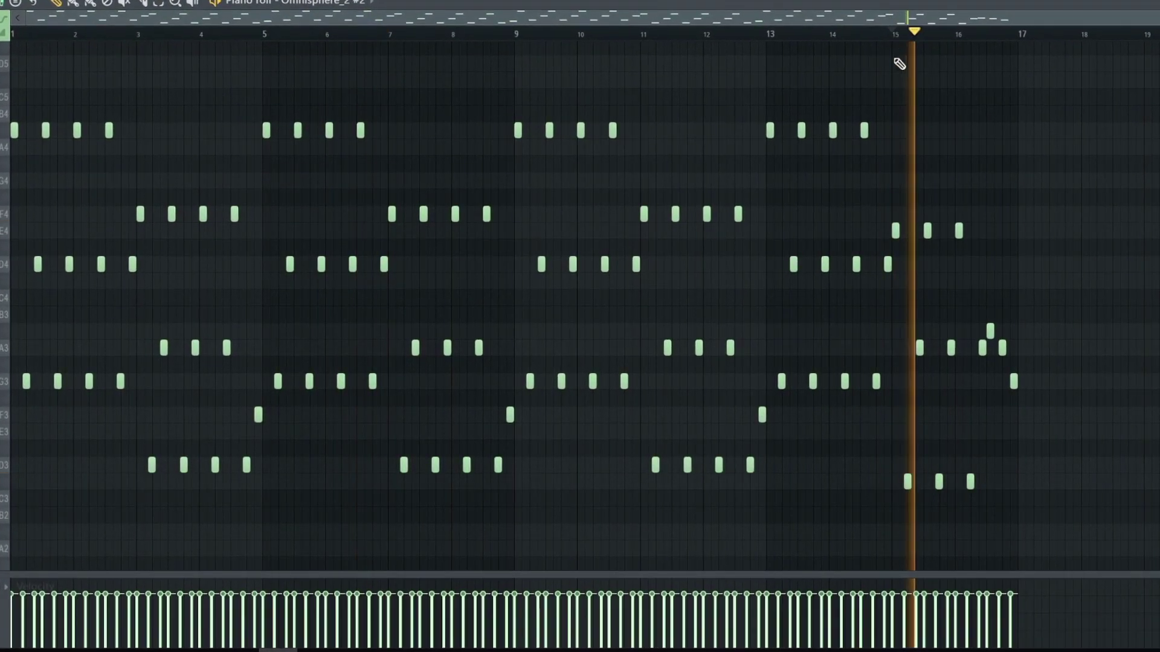
{"action": "scroll", "coordinate": [902, 455], "scroll_direction": "up", "scroll_amount": 5, "text": "ctrl"}
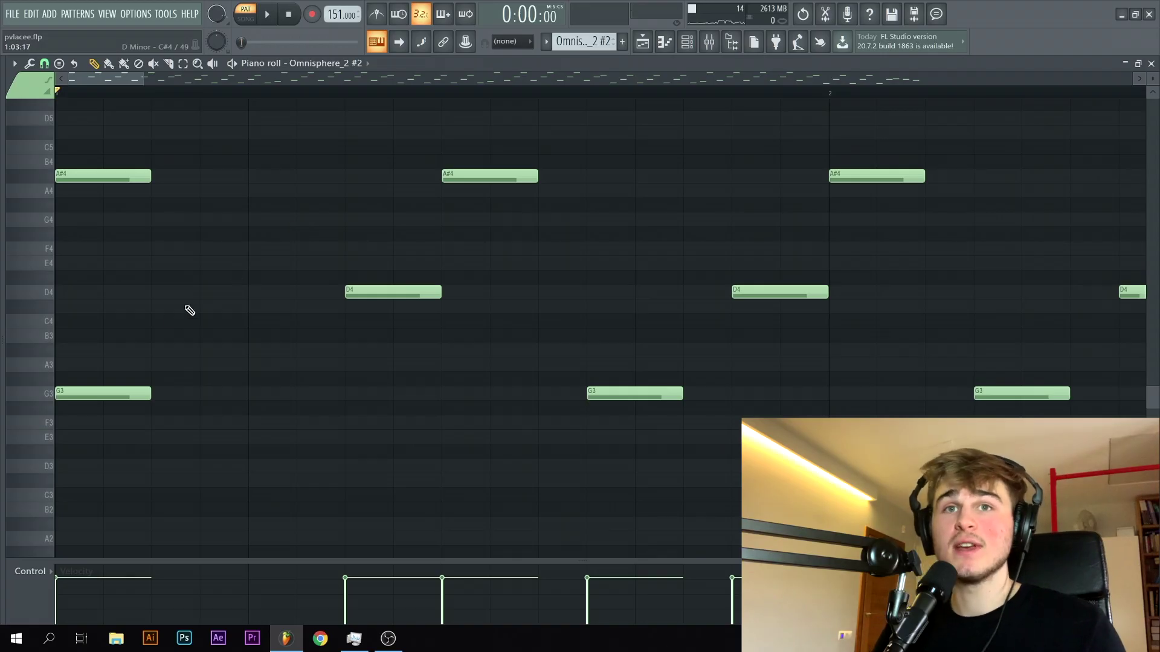
Step: Drop A#4 to A#3 and move the first G3 and D4 notes later in the bar
{"action": "key", "text": "ctrl+Down"}
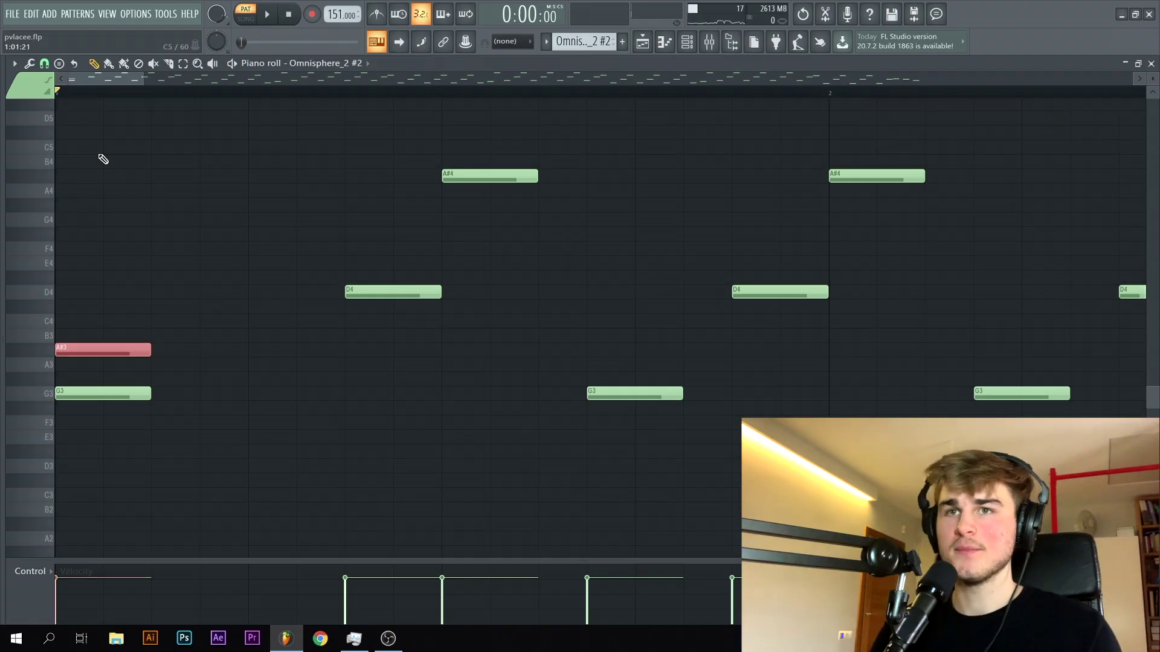
{"action": "left_click", "coordinate": [397, 296]}
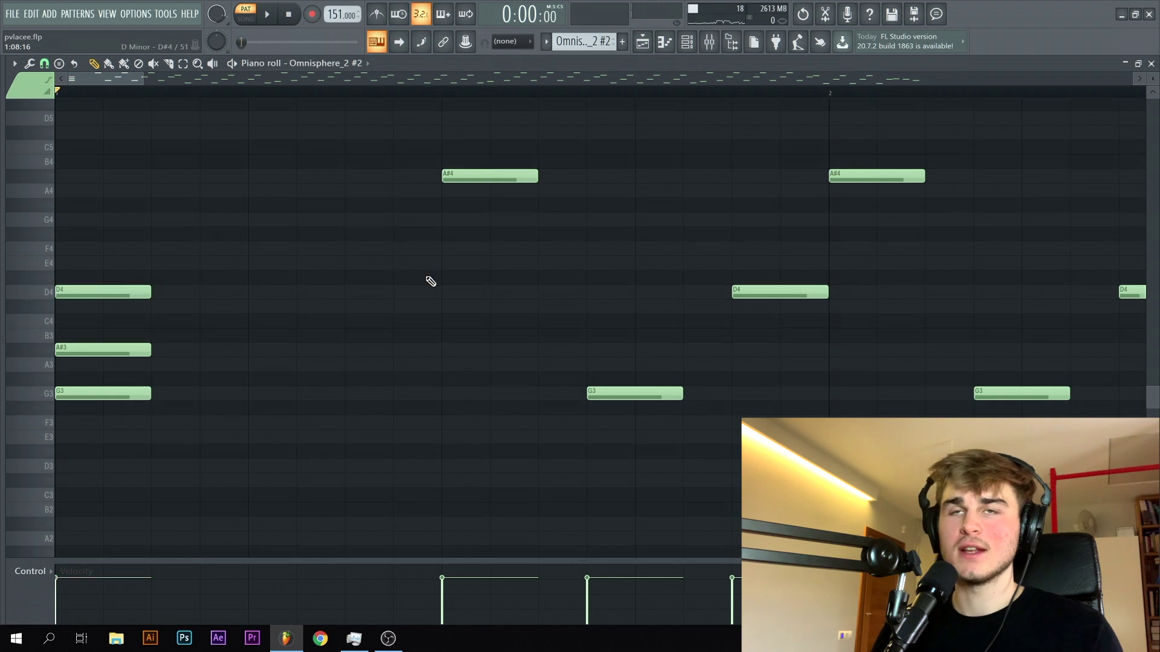
{"action": "key", "text": "space"}
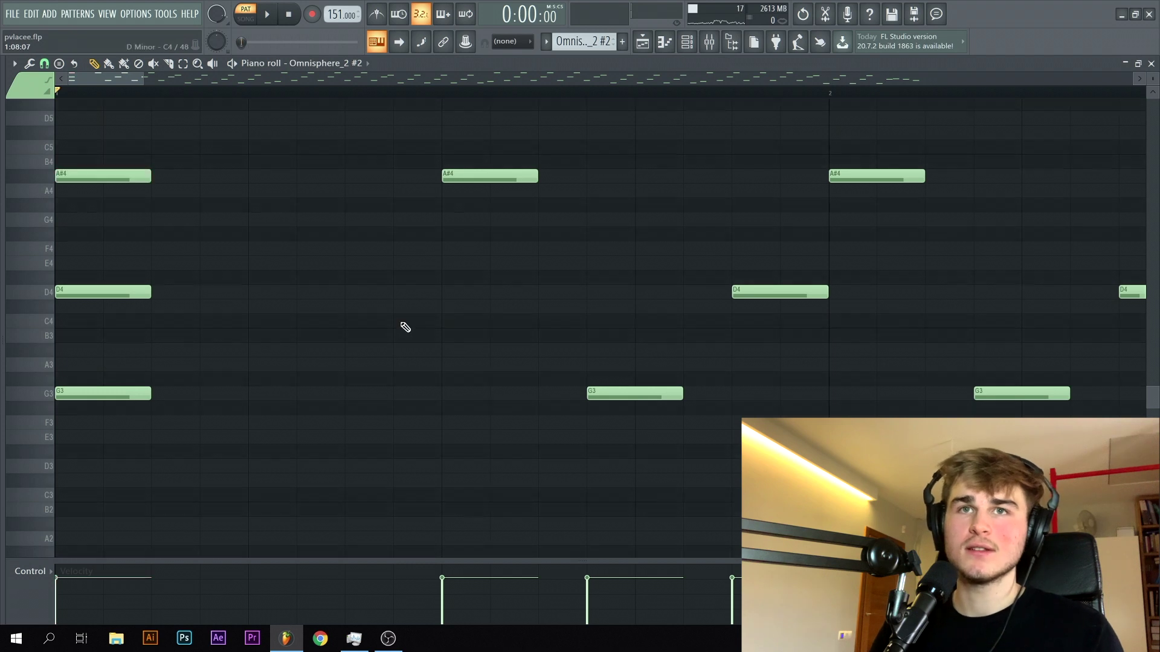
{"action": "scroll", "coordinate": [100, 390], "scroll_direction": "up", "scroll_amount": 3}
{"action": "left_click_drag", "start_coordinate": [137, 396], "coordinate": [391, 387]}
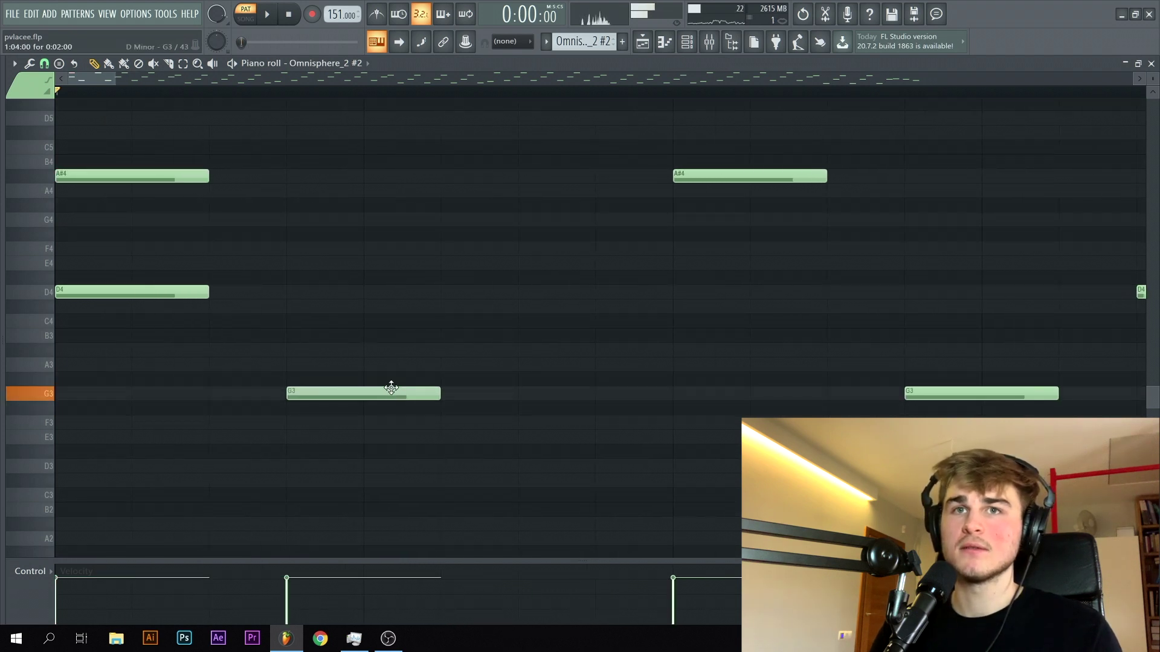
{"action": "left_click_drag", "start_coordinate": [172, 294], "coordinate": [645, 297]}
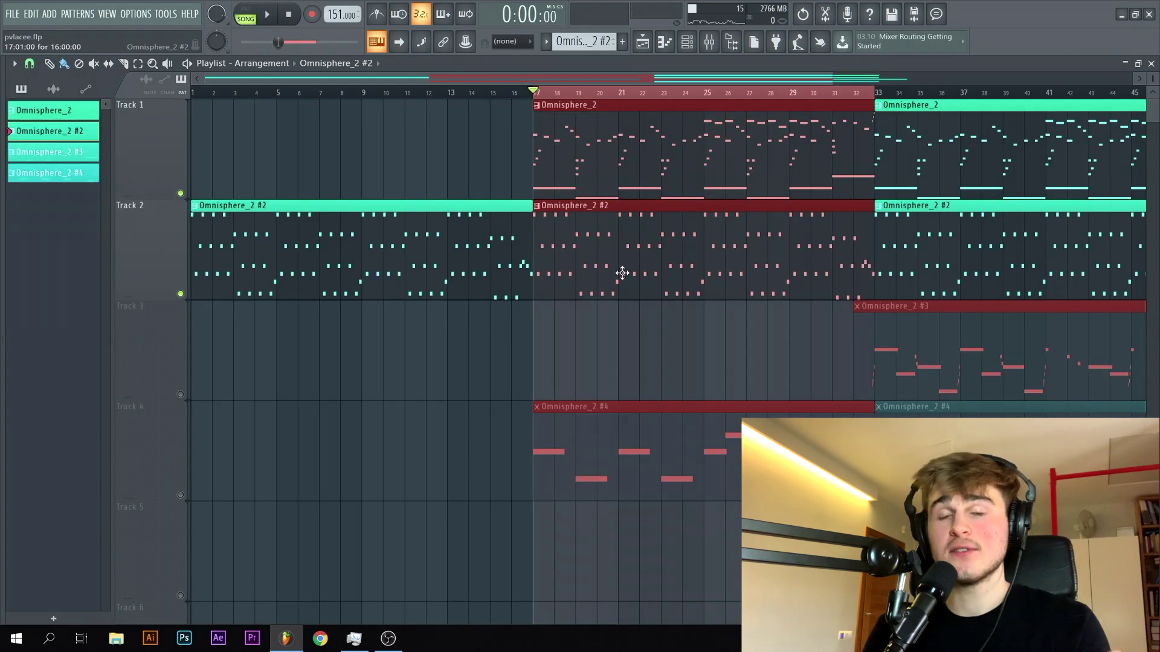
Step: Unmute Track 4 and open the Omnisphere_2 #4 pattern in the piano roll
{"action": "left_click", "coordinate": [181, 495]}
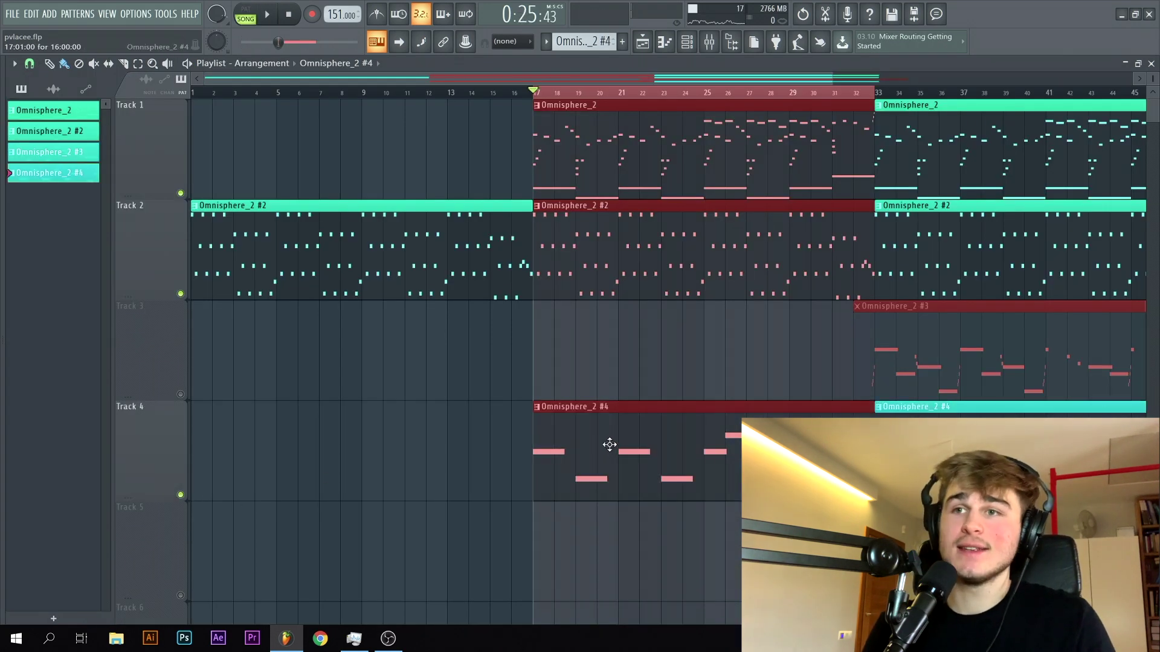
{"action": "double_click", "coordinate": [592, 461]}
{"action": "scroll", "coordinate": [446, 419], "scroll_direction": "up", "scroll_amount": 3}
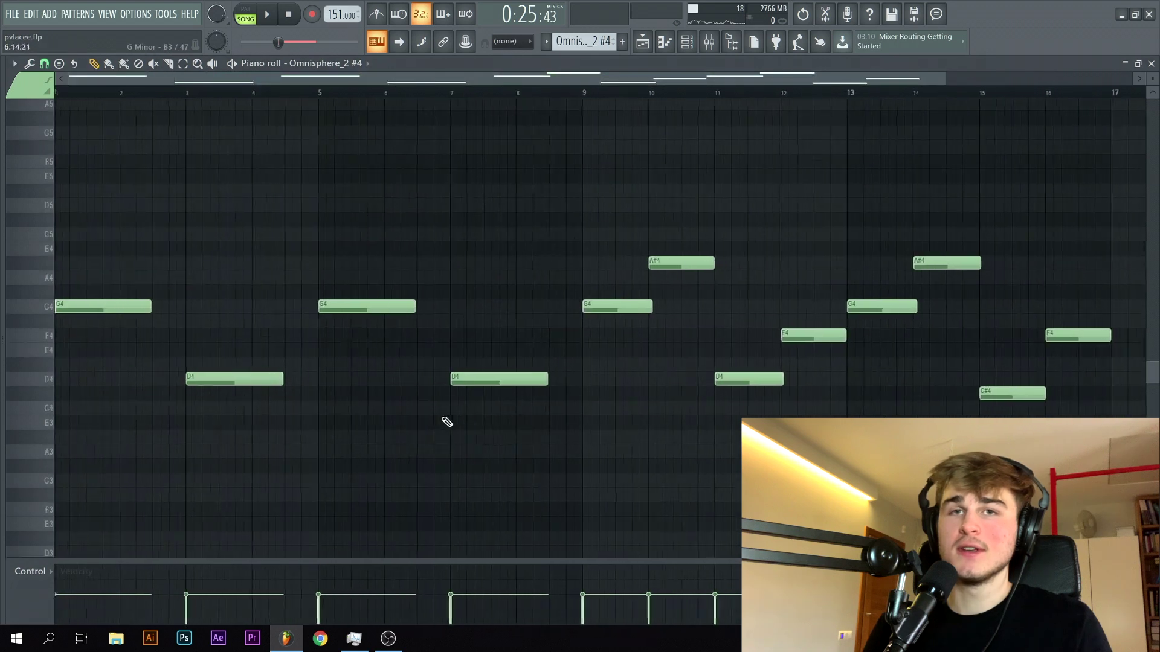
{"action": "scroll", "coordinate": [90, 363], "scroll_direction": "up", "scroll_amount": 2}
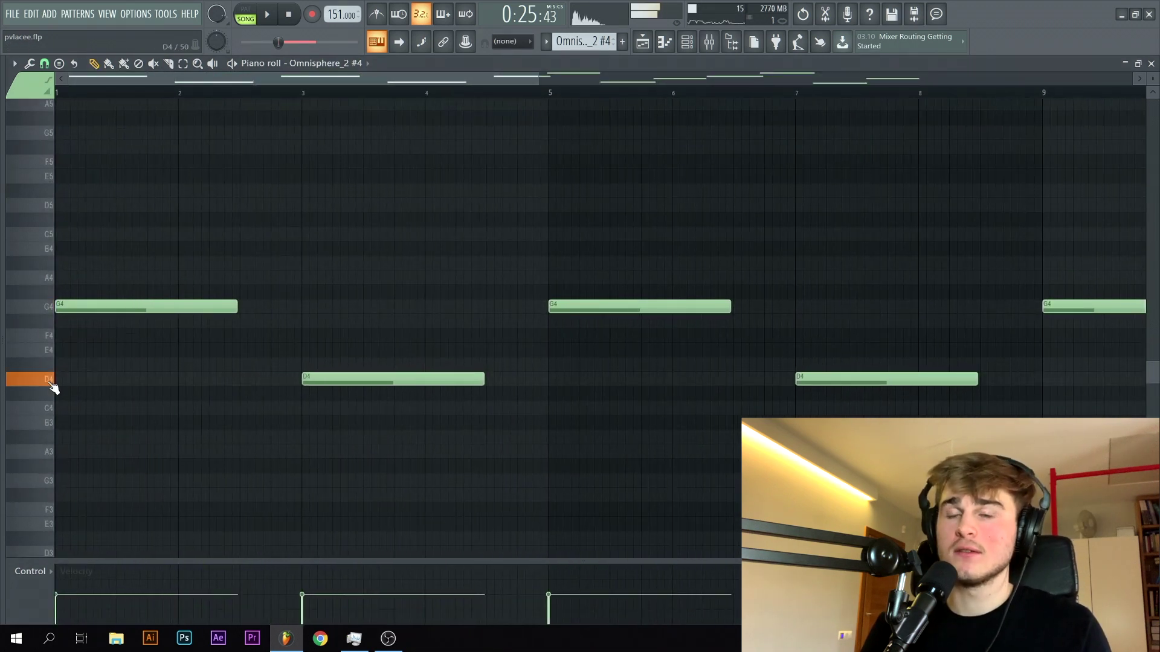
{"action": "scroll", "coordinate": [96, 421], "scroll_direction": "down", "scroll_amount": 2}
Step: Select and play the notes from bar 9 to bar 17, then deselect them
{"action": "left_click_drag", "start_coordinate": [563, 92], "coordinate": [1071, 120]}
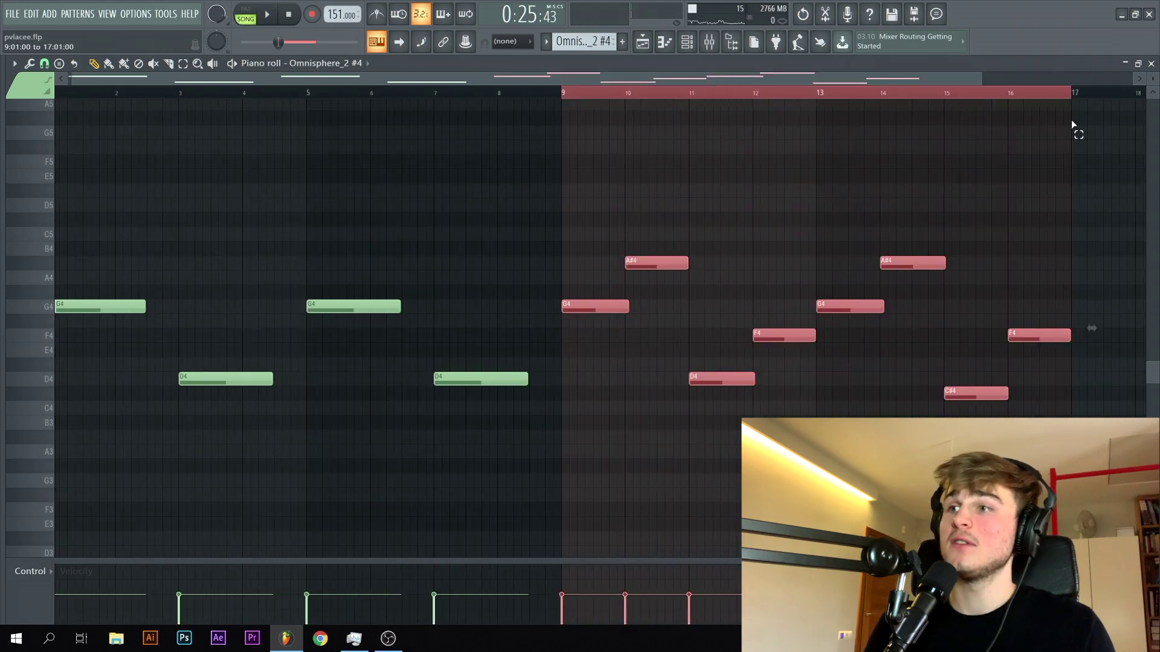
{"action": "scroll", "coordinate": [1114, 395], "scroll_direction": "up", "scroll_amount": 3}
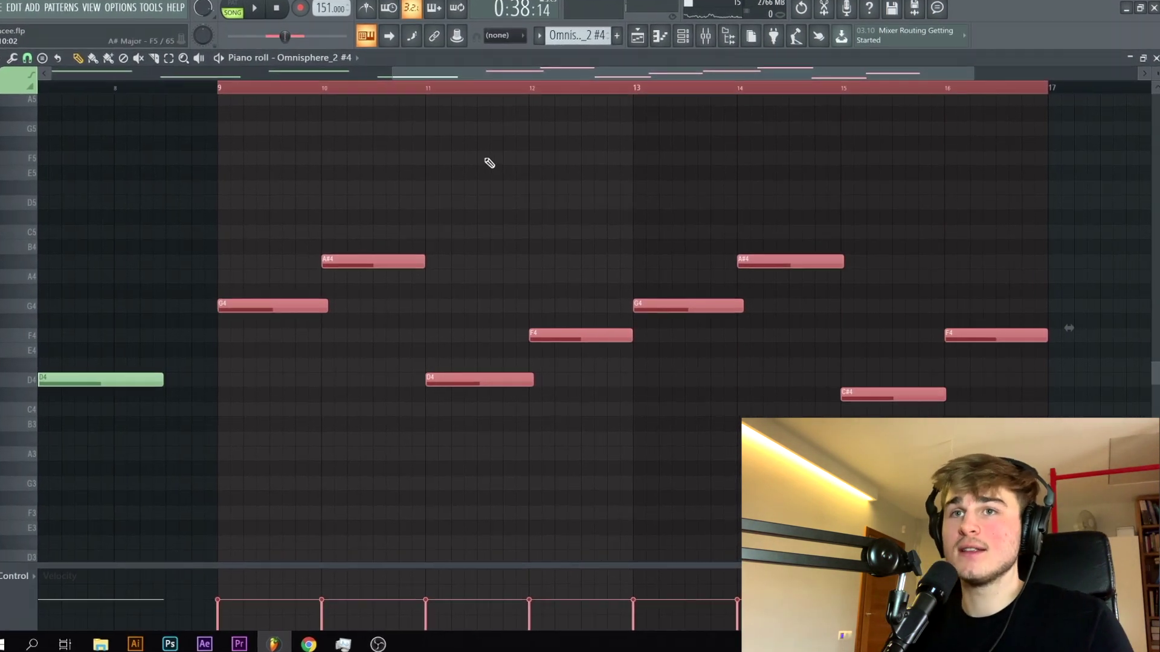
{"action": "key", "text": "space"}
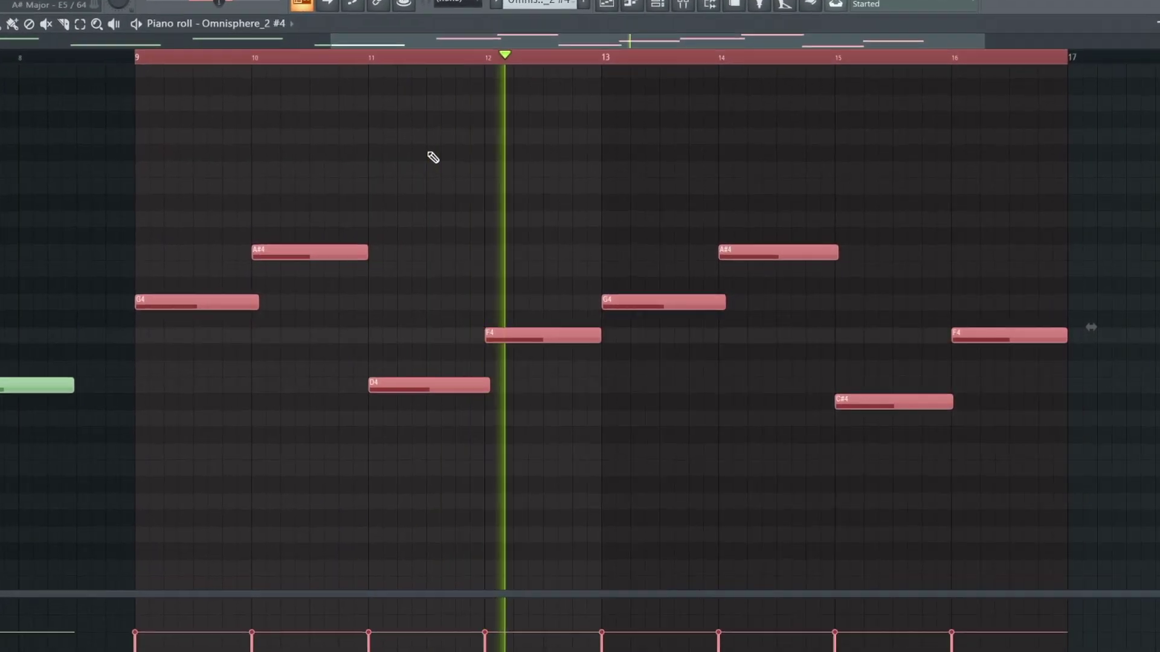
{"action": "left_click", "coordinate": [396, 143]}
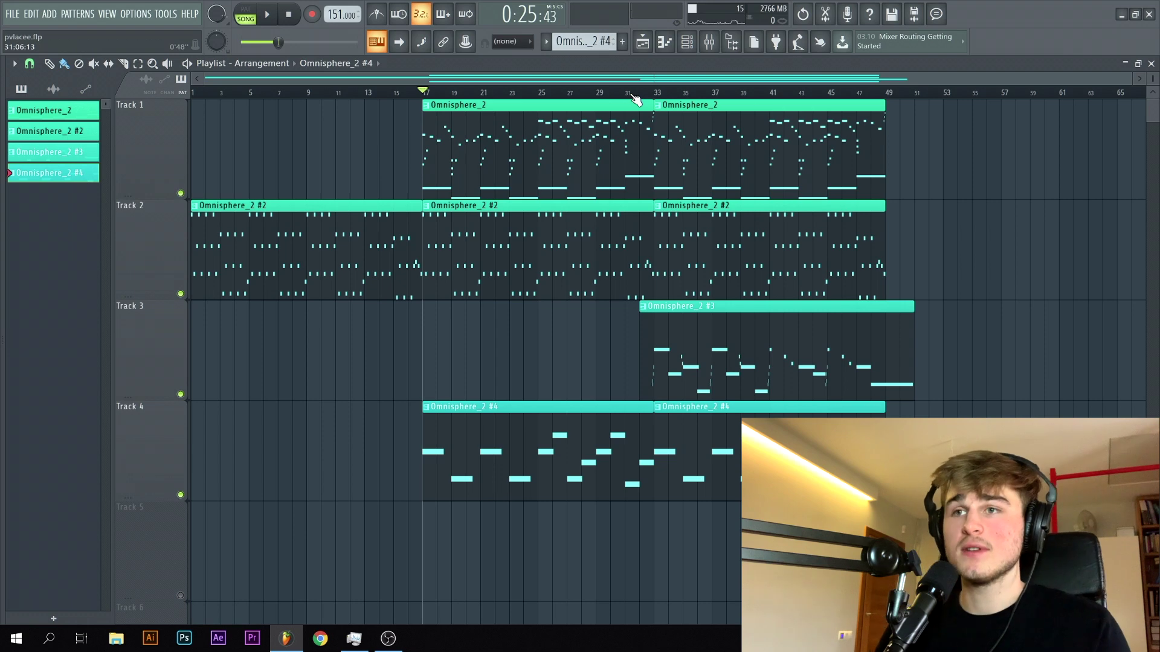
Step: Open the Omnisphere_2 #3 clip's notes and select the four rising lead-in notes
{"action": "scroll", "coordinate": [727, 369], "scroll_direction": "up", "scroll_amount": 5}
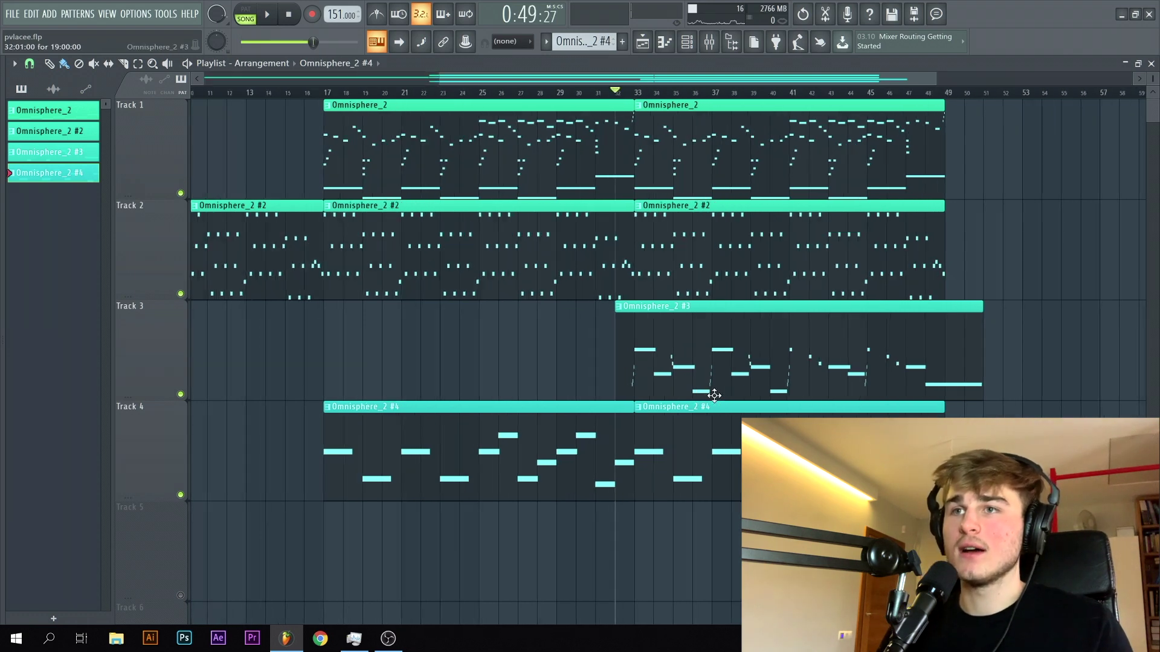
{"action": "double_click", "coordinate": [728, 368]}
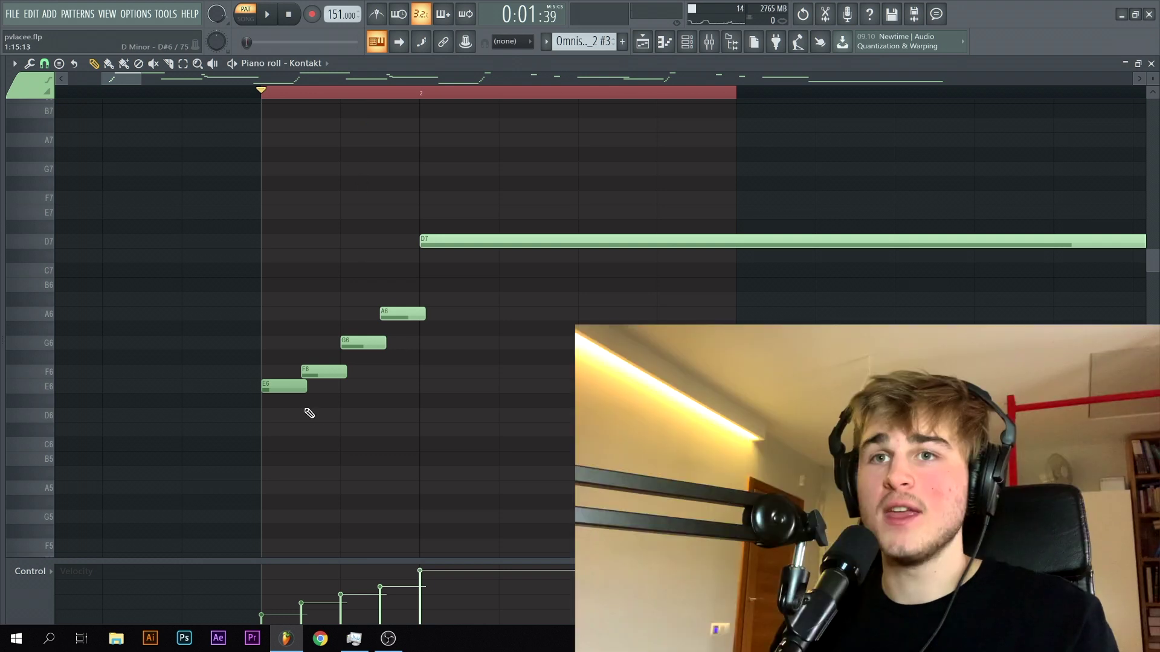
{"action": "left_click_drag", "start_coordinate": [556, 462], "coordinate": [287, 297]}
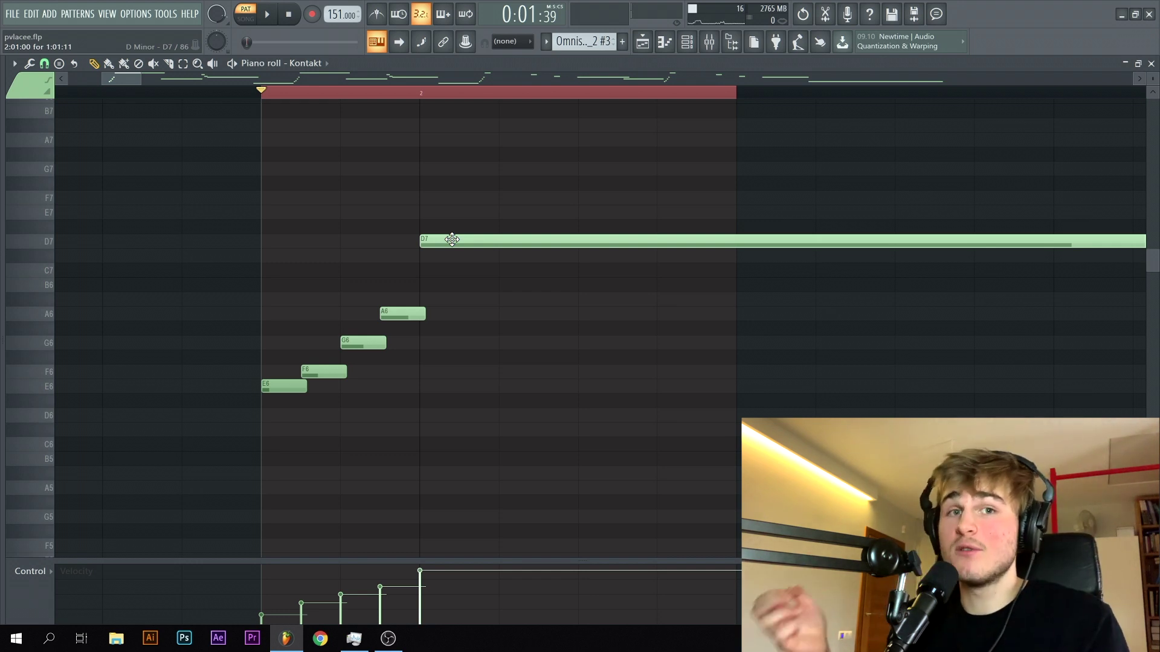
Step: Play the Kontakt flute melody through, then stop playback
{"action": "key", "text": "space"}
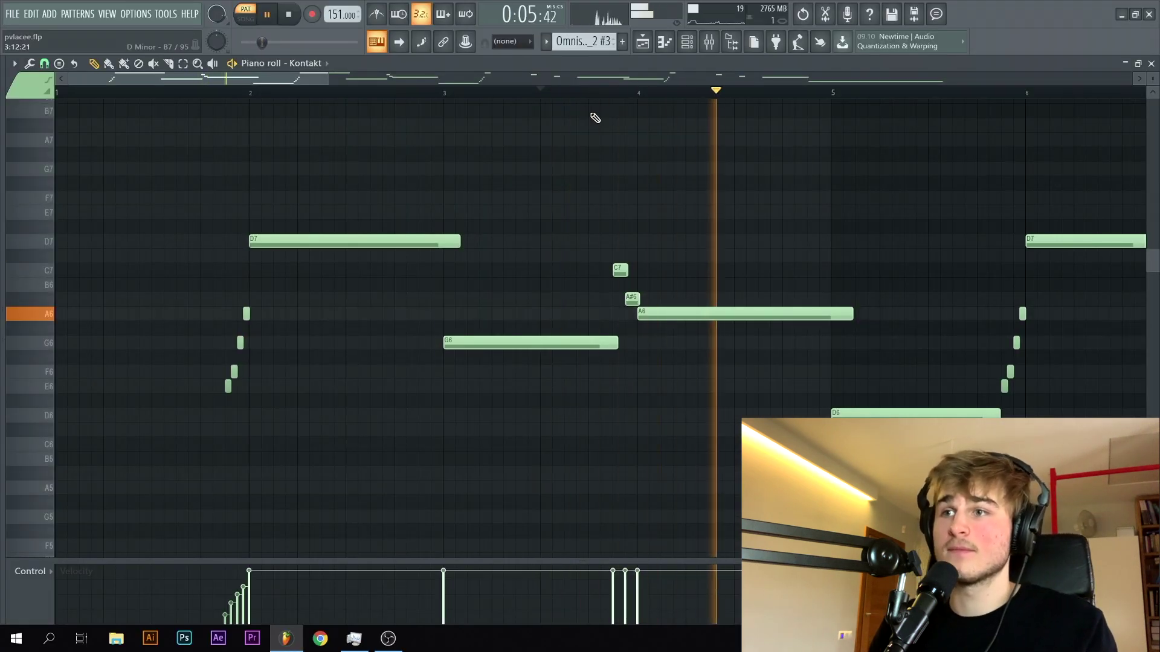
{"action": "scroll", "coordinate": [783, 310], "scroll_direction": "down", "scroll_amount": 1}
{"action": "scroll", "coordinate": [779, 305], "scroll_direction": "down", "scroll_amount": 1}
{"action": "scroll", "coordinate": [482, 419], "scroll_direction": "up", "scroll_amount": 3}
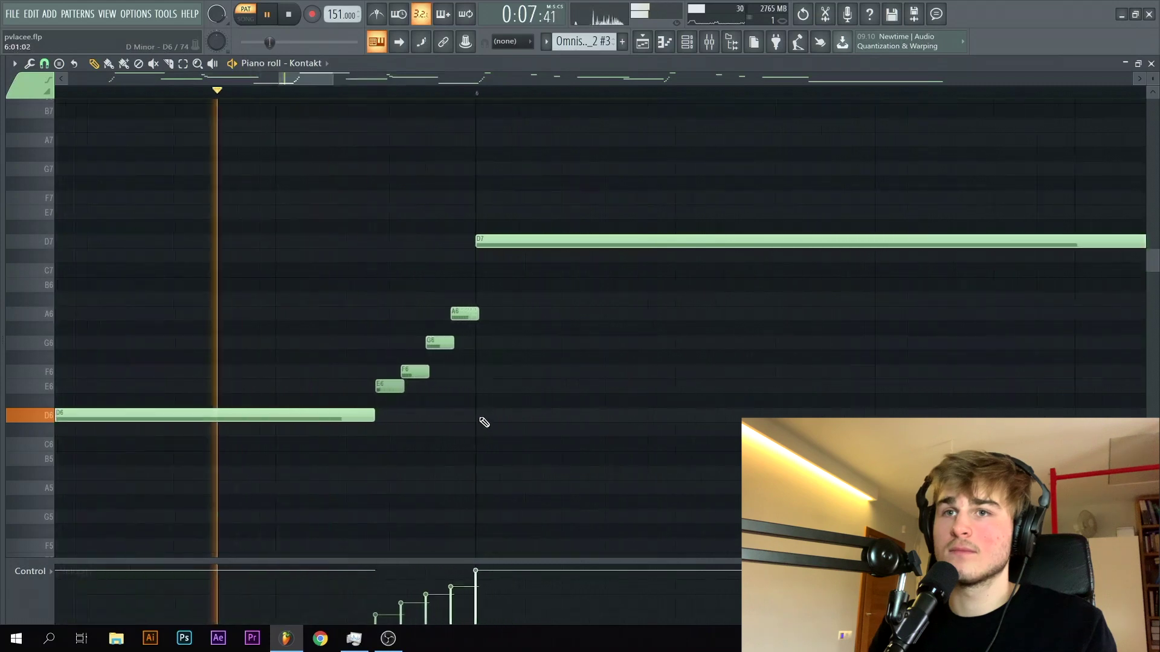
{"action": "key", "text": "space"}
{"action": "scroll", "coordinate": [481, 419], "scroll_direction": "down", "scroll_amount": 3}
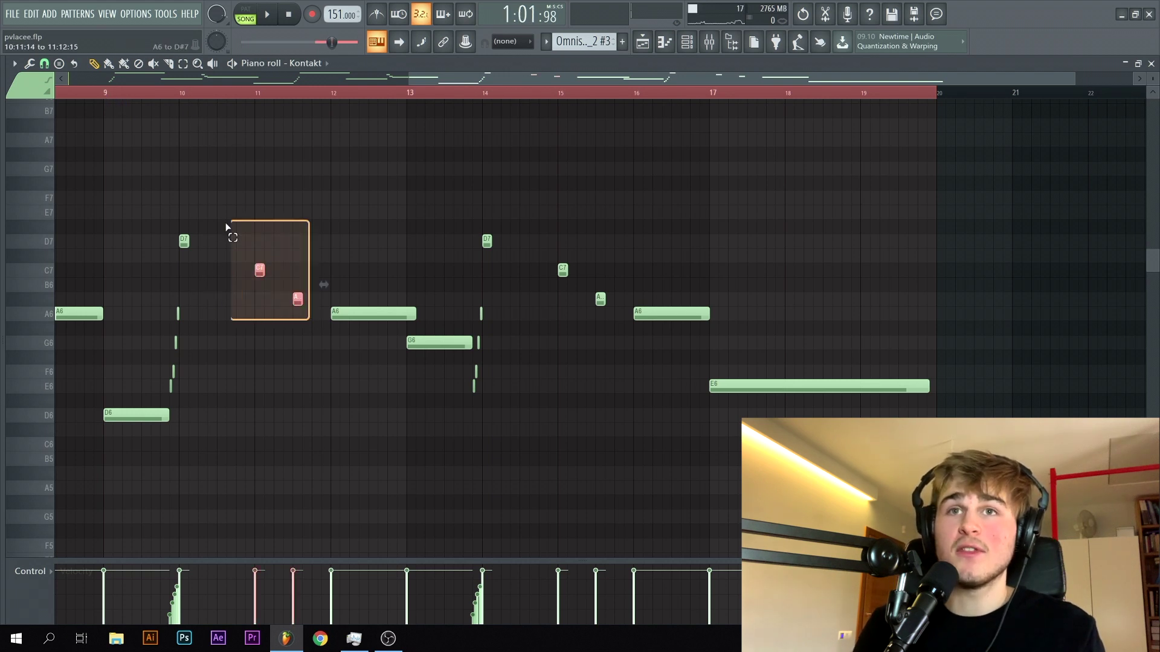
Step: Marquee-select the D7, C7 and A6 notes of the flute melody
{"action": "left_click_drag", "start_coordinate": [181, 200], "coordinate": [182, 201]}
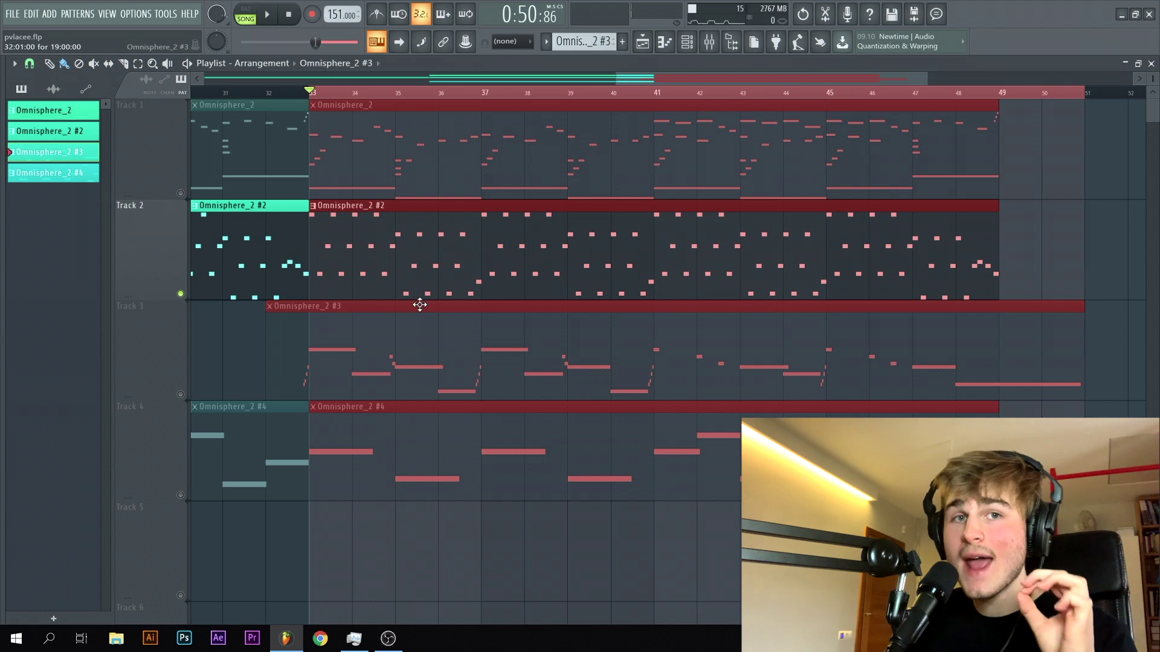
Step: Deselect the playlist clips, open the Omnisphere_2 #2 pattern's notes, and play it briefly
{"action": "left_click", "coordinate": [502, 509]}
{"action": "scroll", "coordinate": [502, 509], "scroll_direction": "up", "scroll_amount": 2}
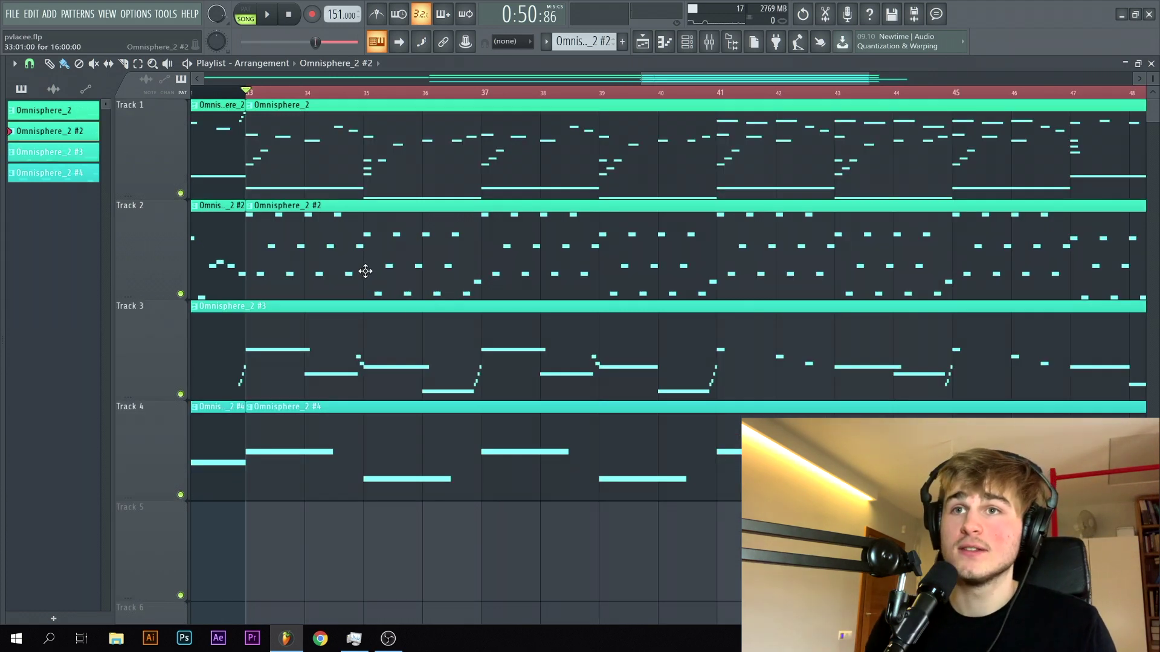
{"action": "double_click", "coordinate": [365, 272]}
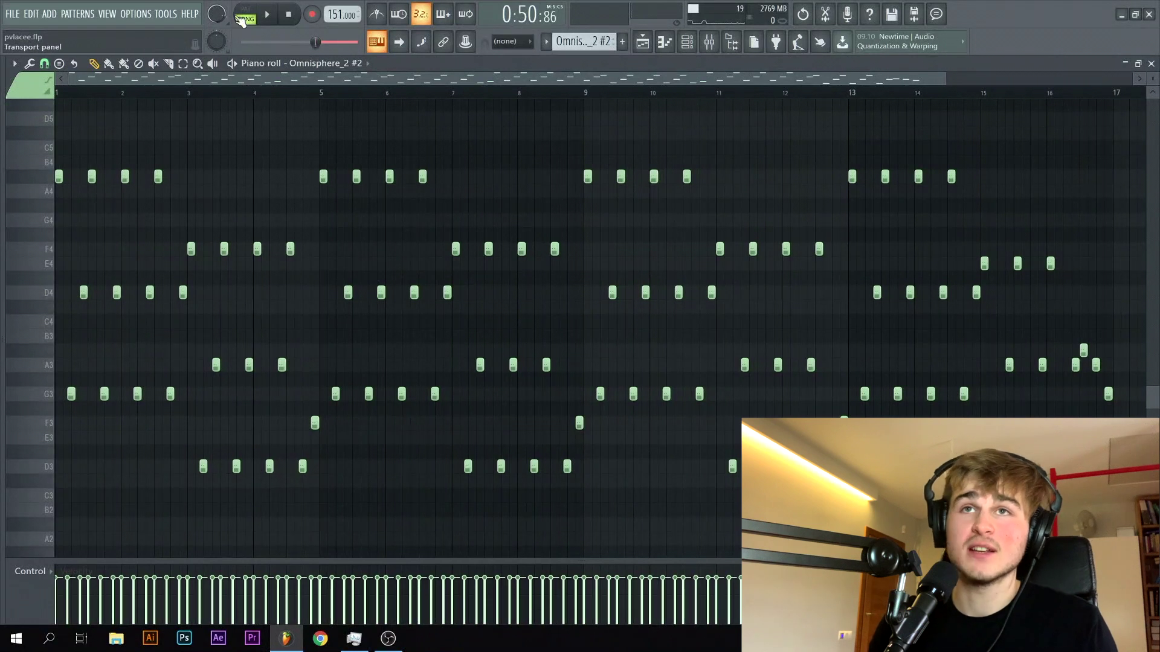
{"action": "scroll", "coordinate": [59, 302], "scroll_direction": "up", "scroll_amount": 5}
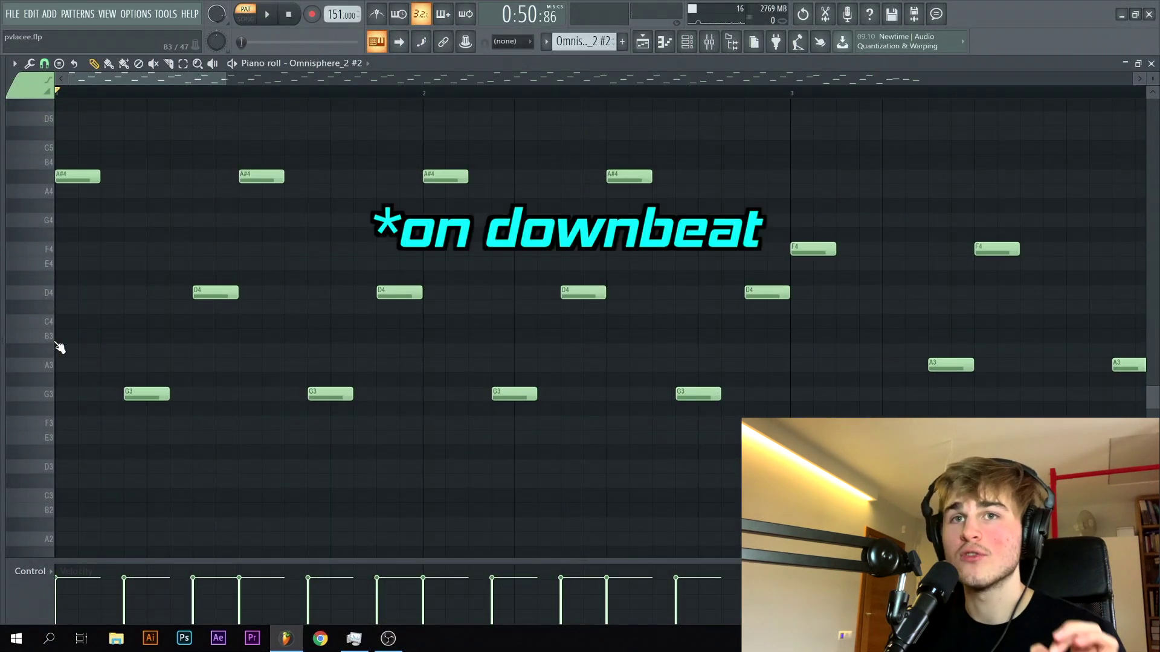
{"action": "key", "text": "space"}
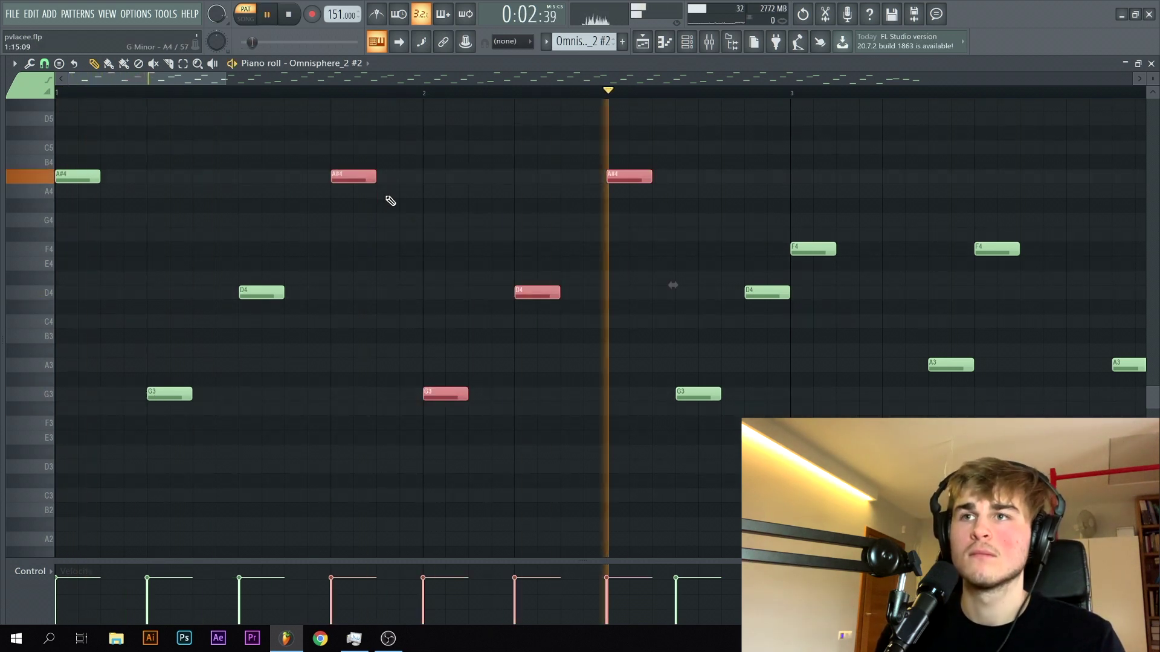
{"action": "key", "text": "space"}
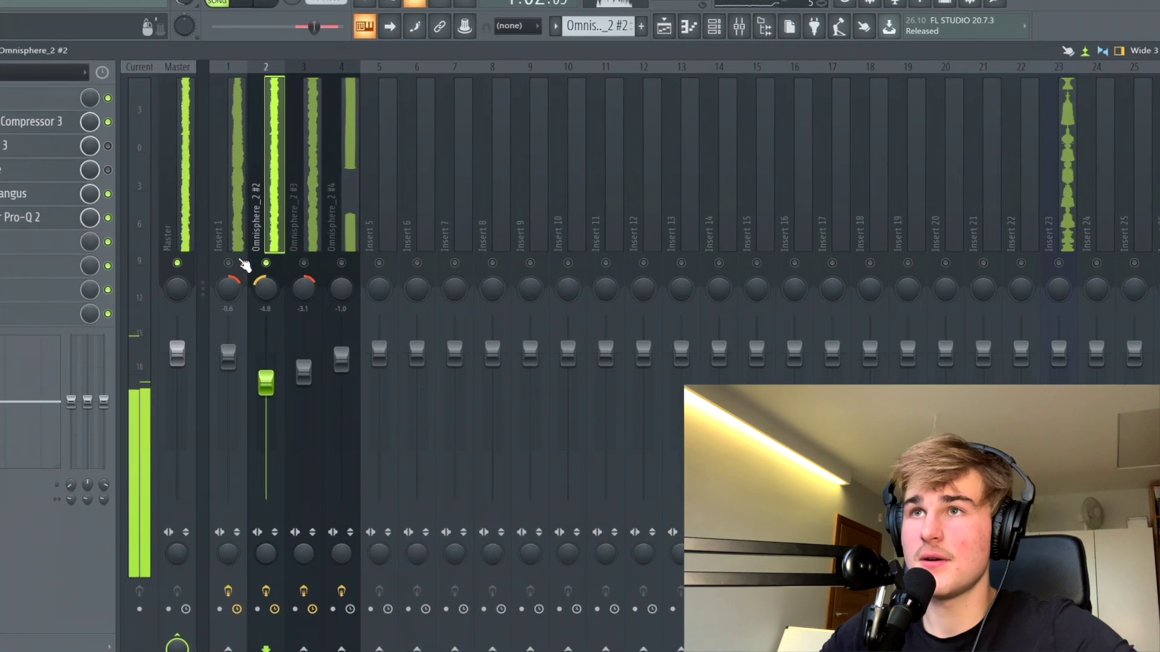
Step: Toggle mute on Insert 1 and the Omnisphere_2 #2 track, then show Insert 1's effect chain
{"action": "left_click", "coordinate": [220, 266]}
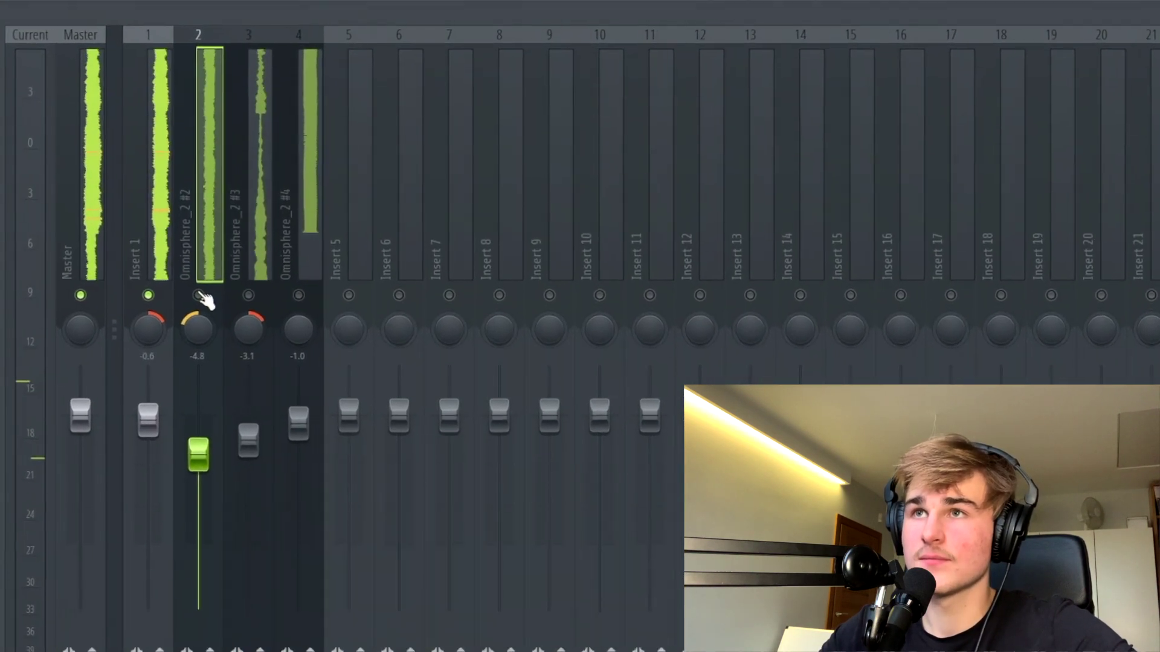
{"action": "left_click", "coordinate": [229, 281]}
{"action": "left_click", "coordinate": [187, 300]}
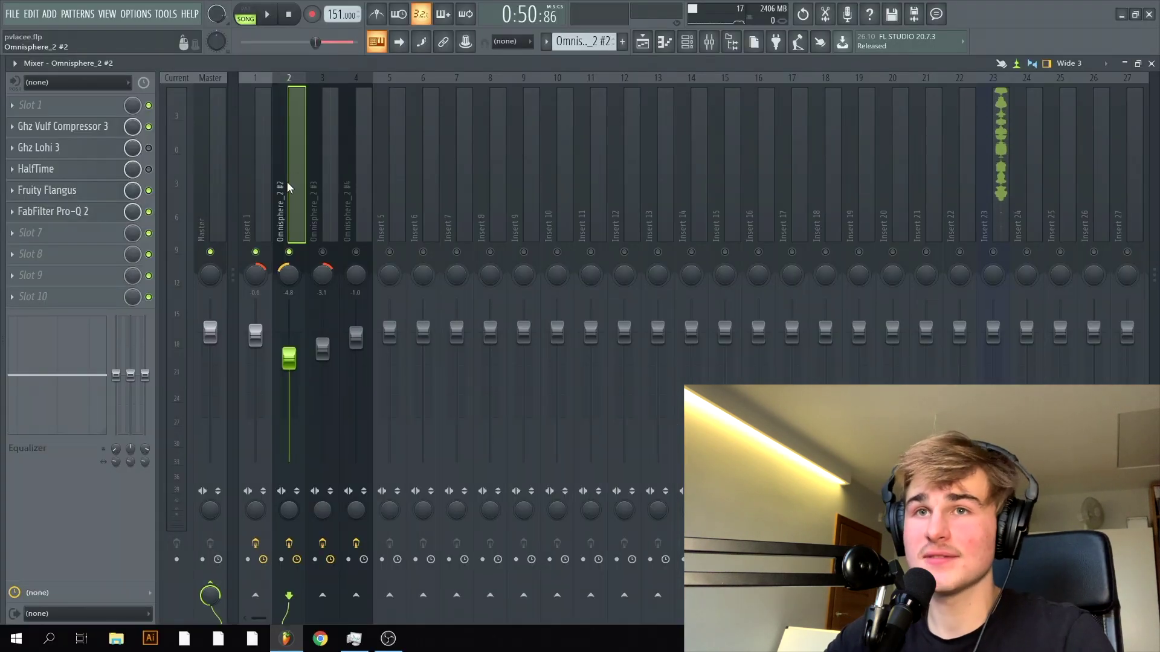
{"action": "left_click", "coordinate": [262, 188]}
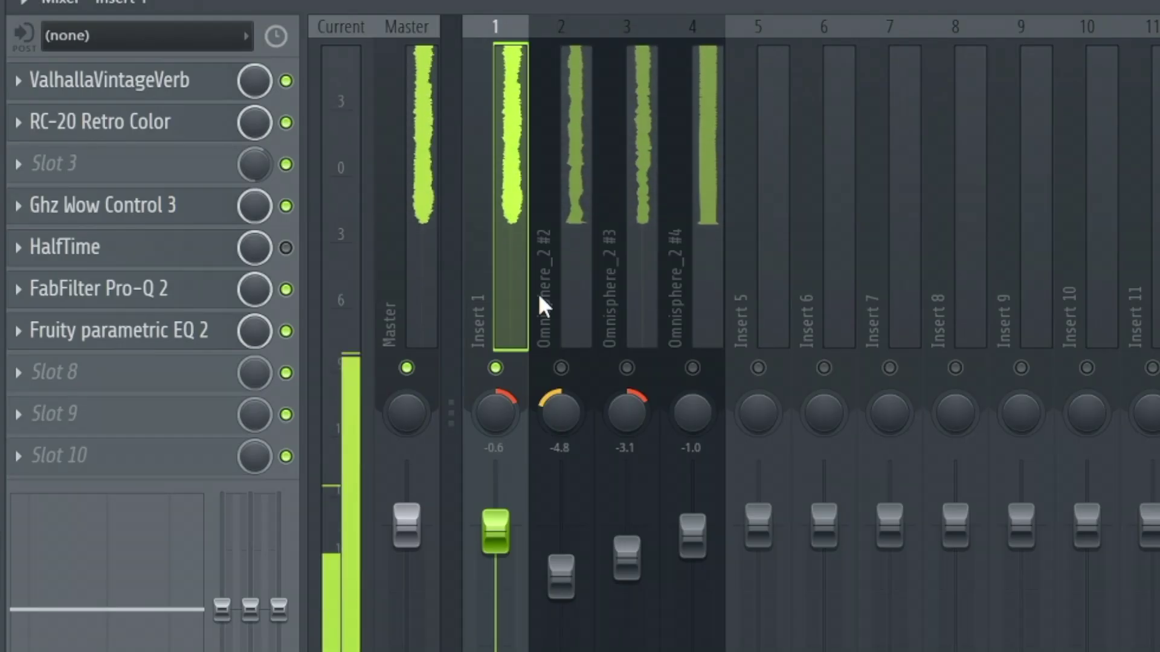
Step: Show Omnisphere_2 #2's effects, release the solo, then solo the Omnisphere_2 #2 and #3 tracks
{"action": "left_click", "coordinate": [563, 368]}
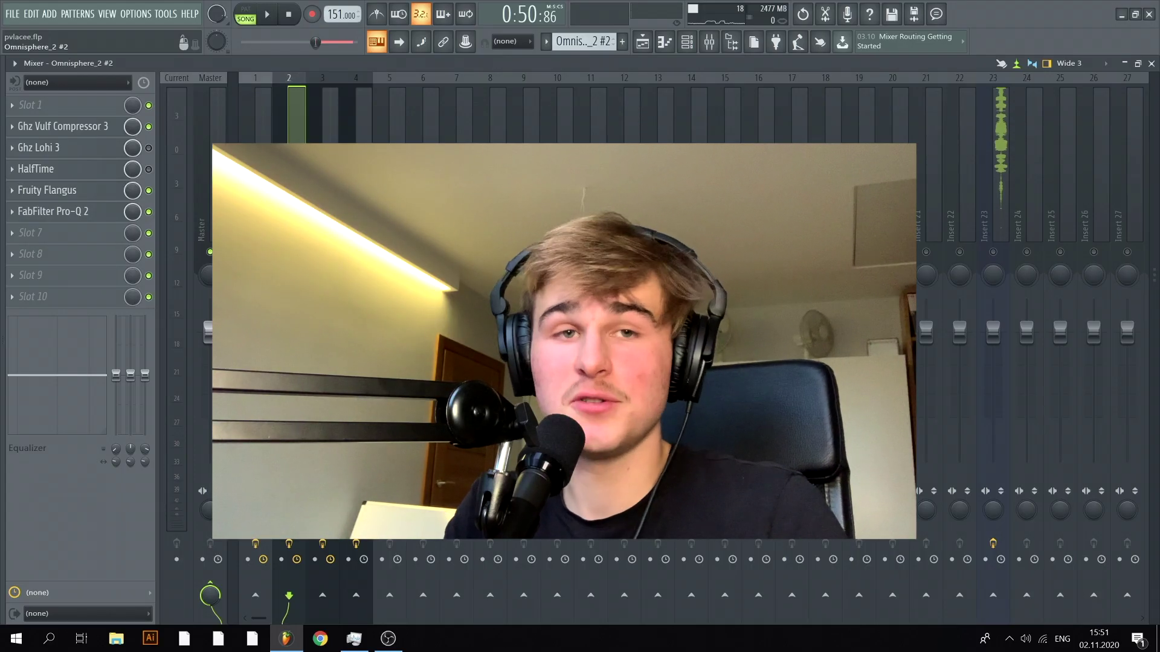
{"action": "key", "text": "alt+s"}
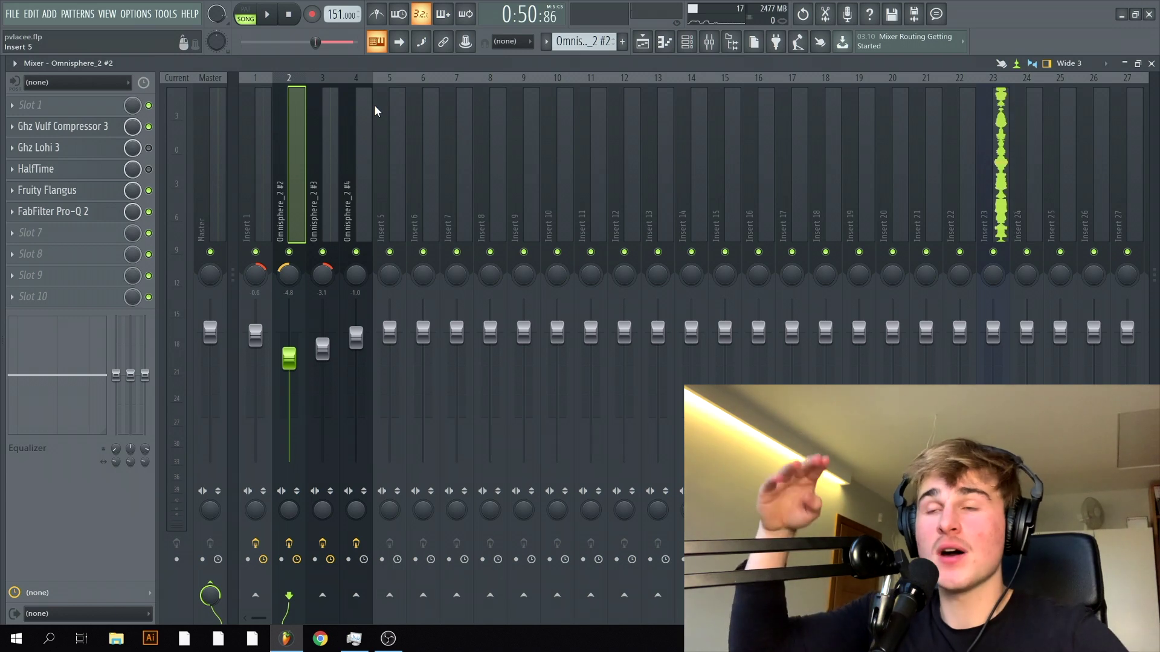
{"action": "right_click", "coordinate": [289, 252]}
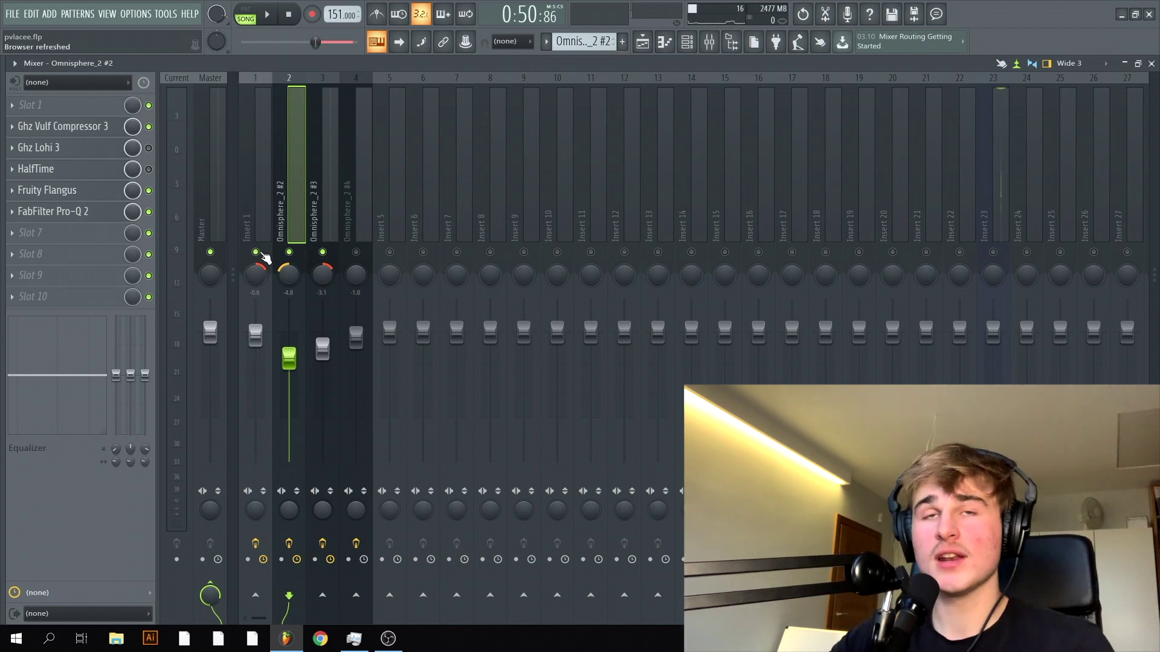
Step: Bypass Insert 1's effects from RC-20 Retro Color through Fruity parametric EQ 2 and stop playback
{"action": "left_click", "coordinate": [261, 217]}
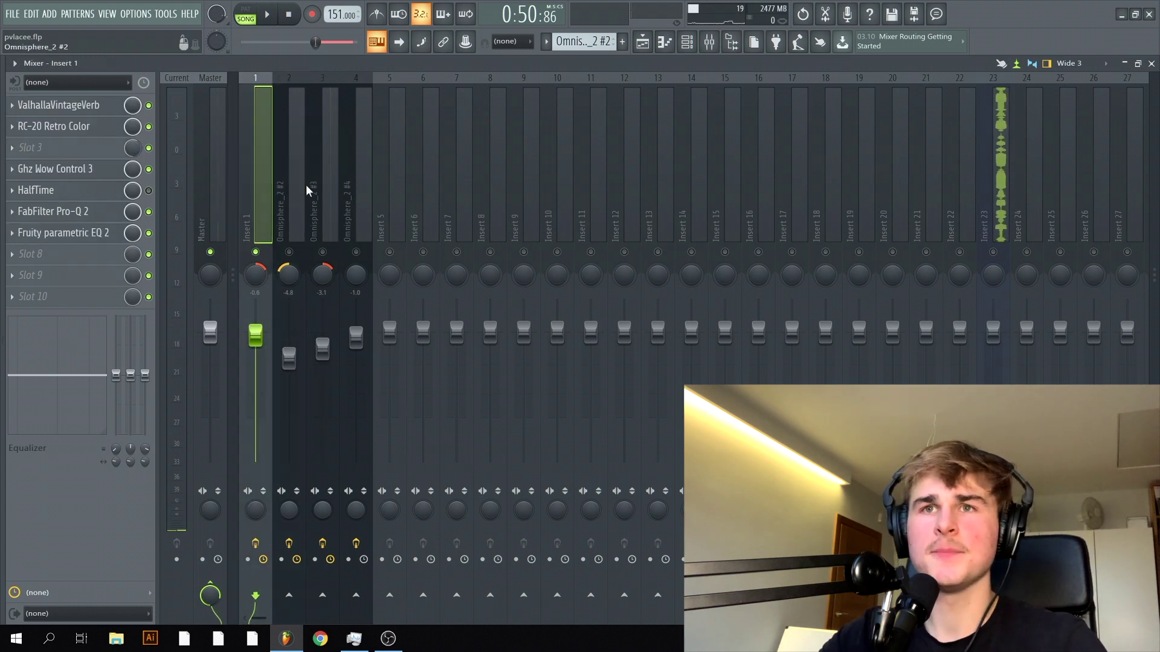
{"action": "left_click_drag", "start_coordinate": [149, 234], "coordinate": [150, 126]}
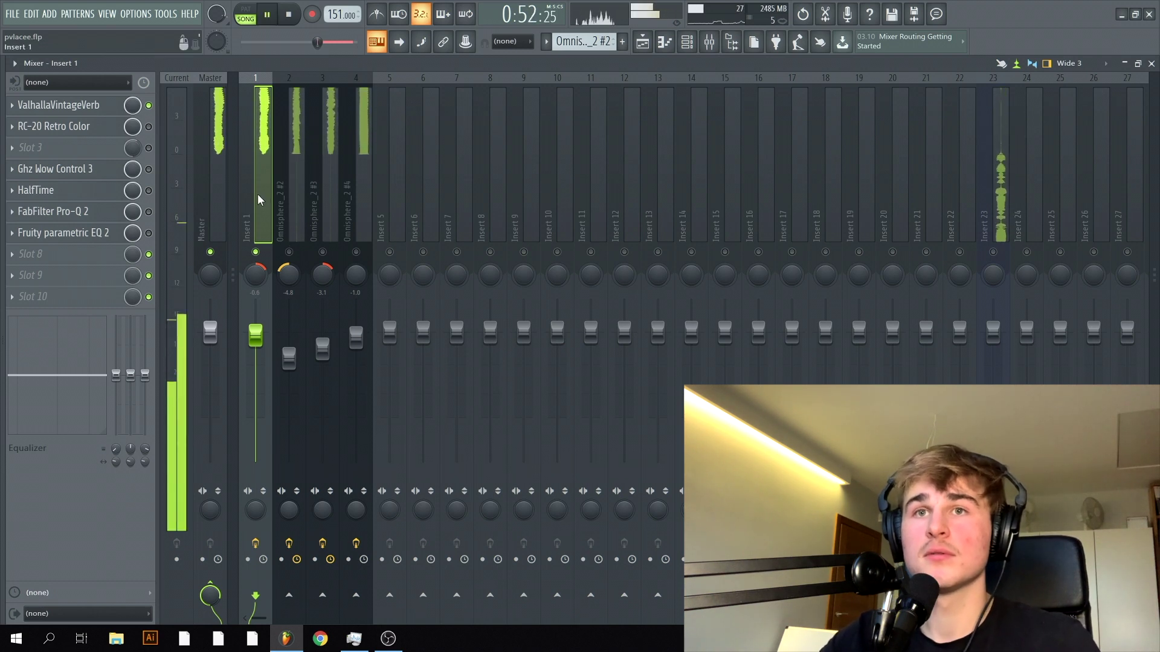
{"action": "key", "text": "space"}
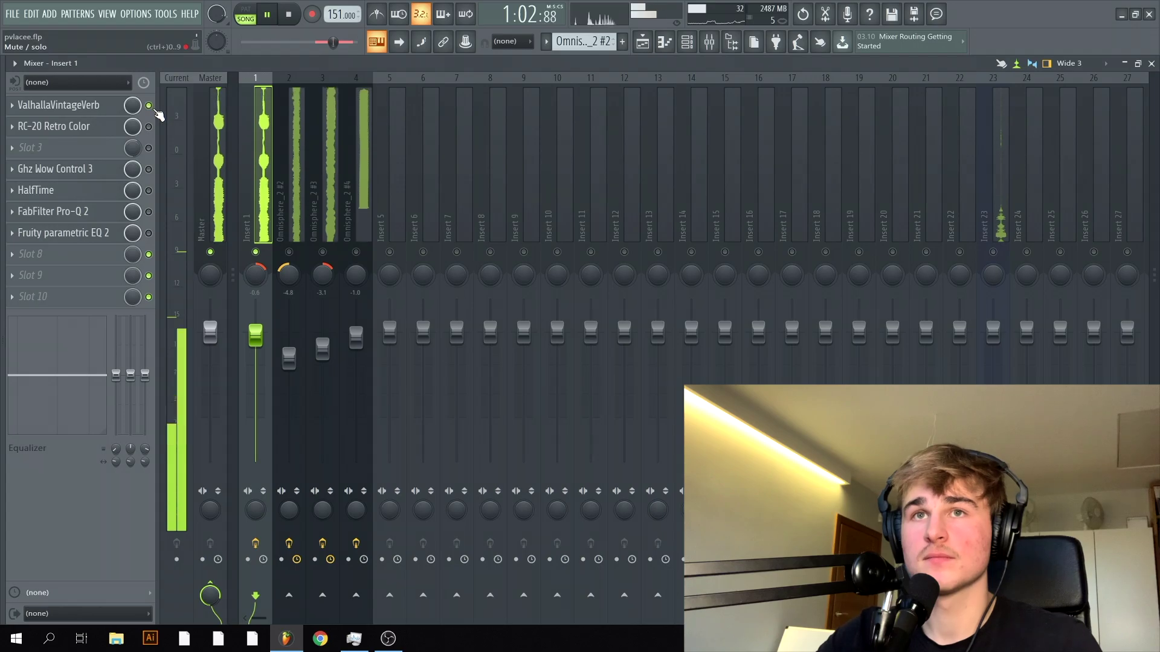
Step: Open the RC-20 Retro Color plugin on Insert 1 and close it again
{"action": "left_click", "coordinate": [53, 125]}
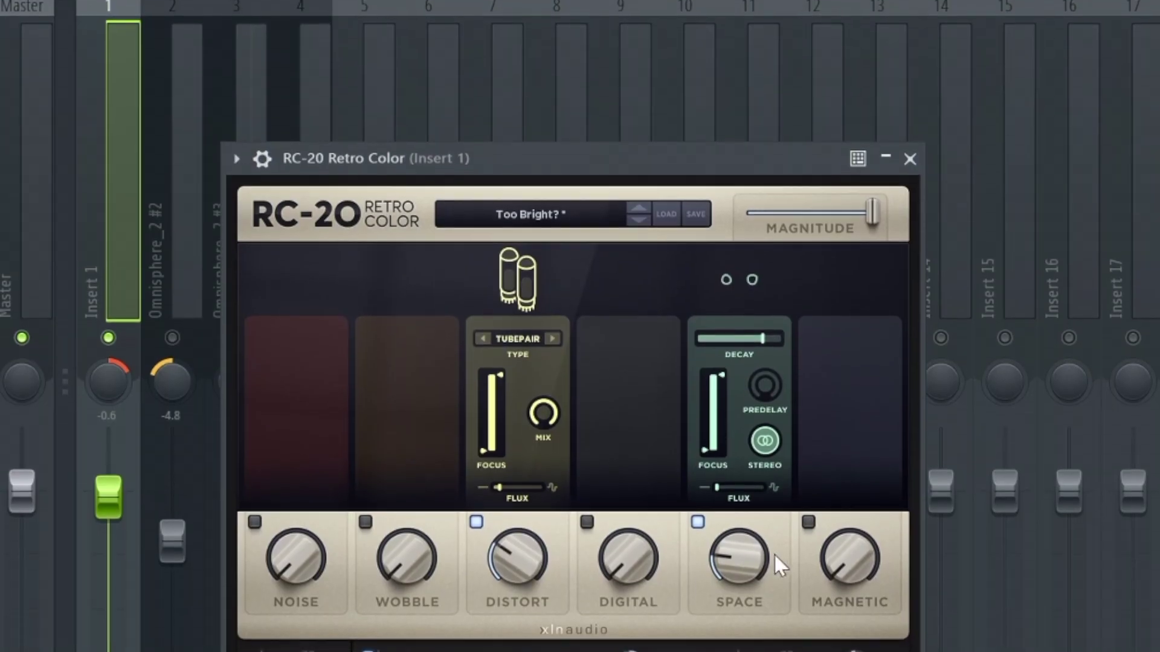
{"action": "mouse_move", "coordinate": [739, 562]}
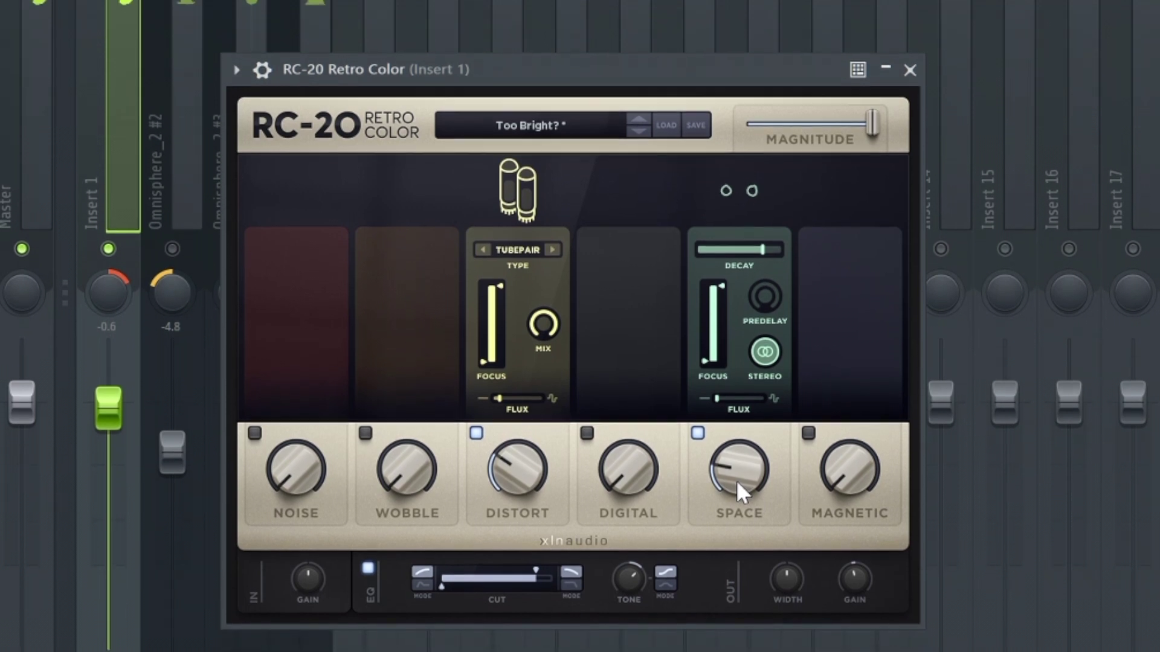
{"action": "left_click", "coordinate": [910, 70]}
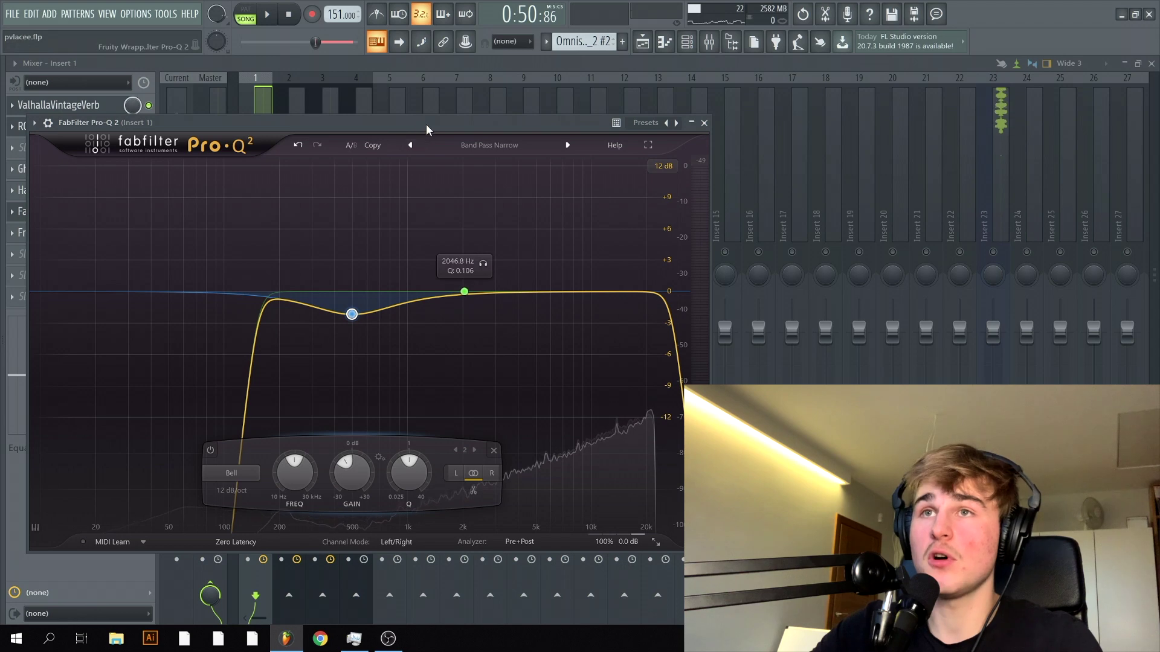
Step: Set the Pro-Q 2 bell band to a -2.16 dB cut near 488 Hz, then close the parametric EQ
{"action": "left_click_drag", "start_coordinate": [426, 130], "coordinate": [598, 117]}
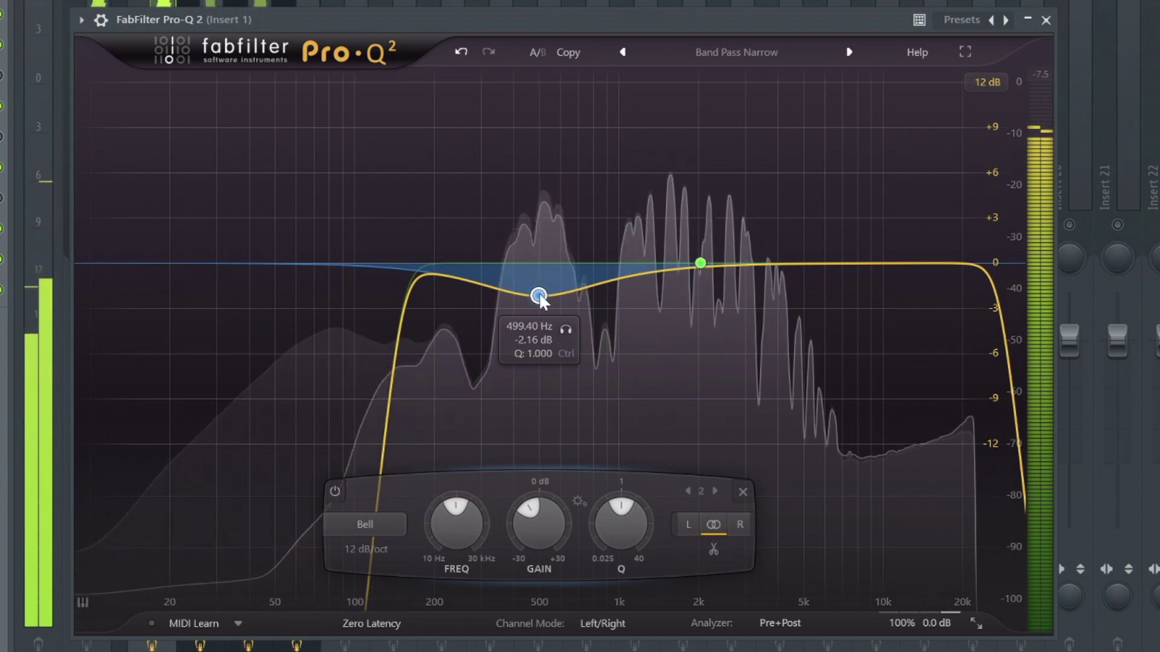
{"action": "left_click_drag", "start_coordinate": [540, 298], "coordinate": [531, 85]}
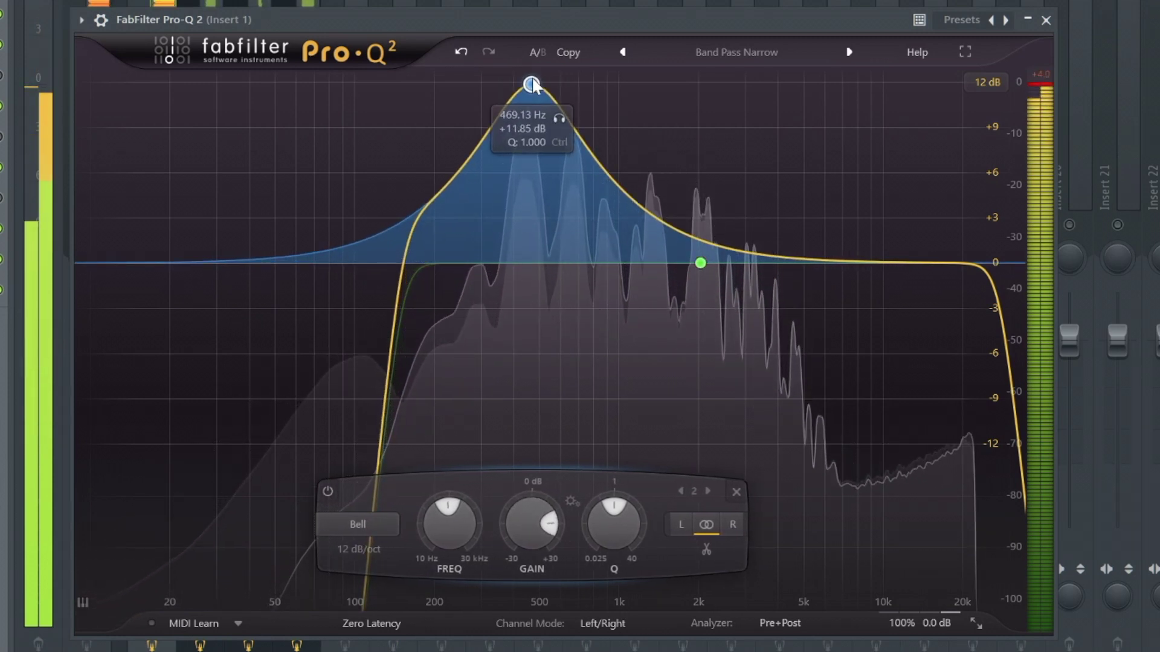
{"action": "left_click_drag", "start_coordinate": [532, 84], "coordinate": [540, 295]}
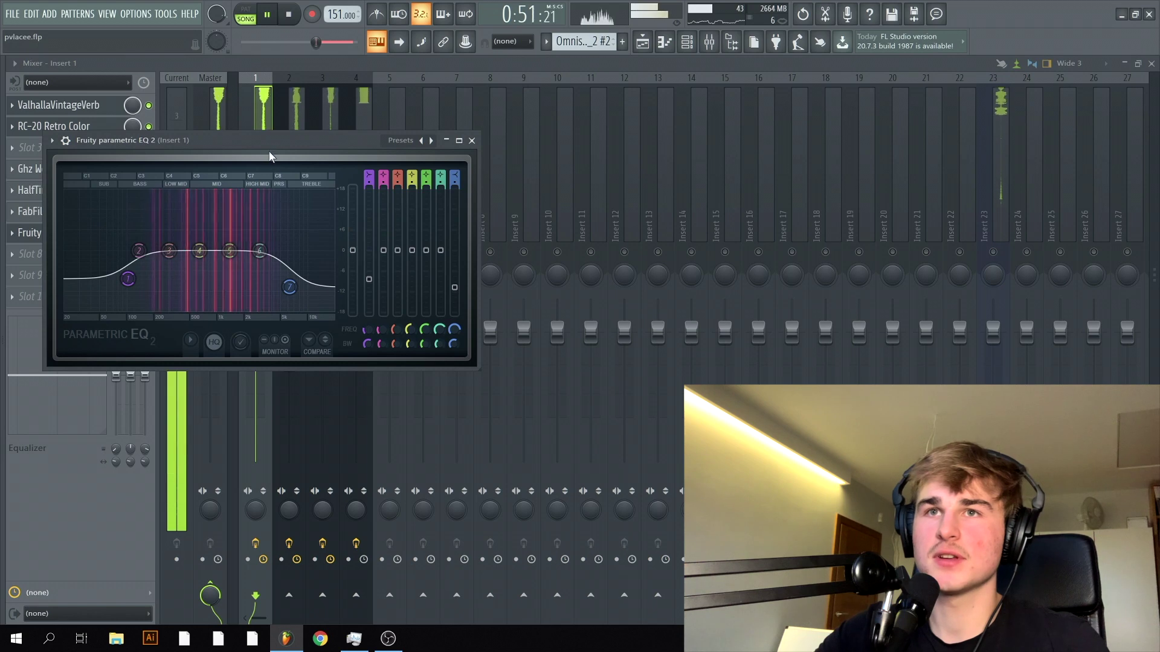
{"action": "left_click_drag", "start_coordinate": [269, 156], "coordinate": [691, 222]}
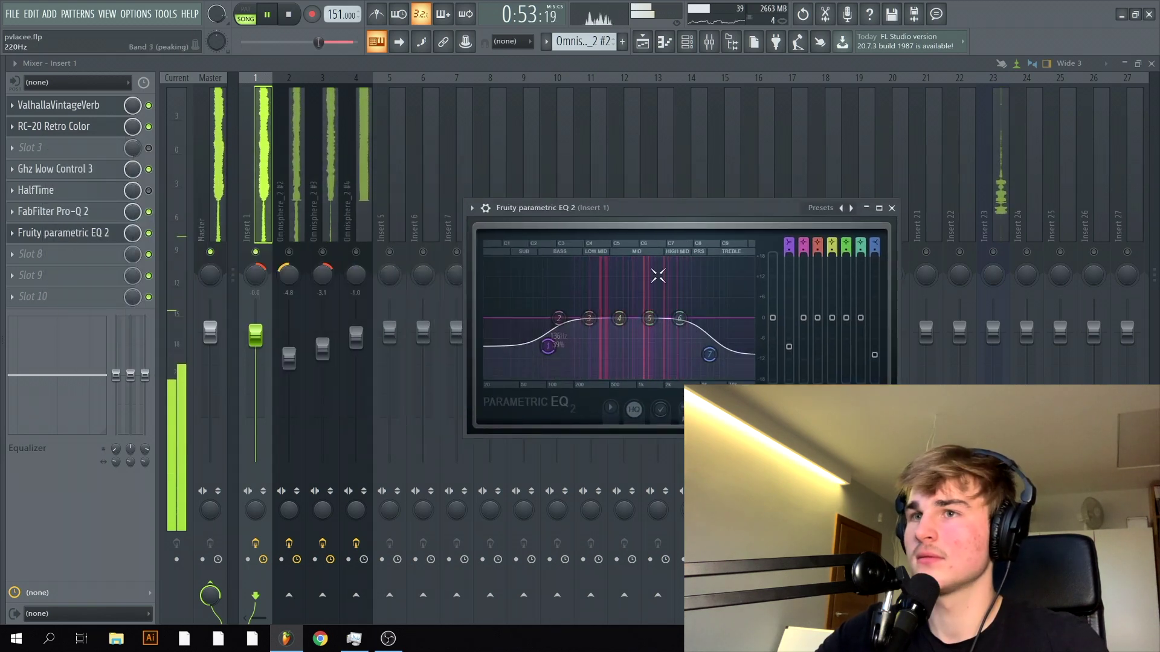
{"action": "left_click", "coordinate": [892, 208]}
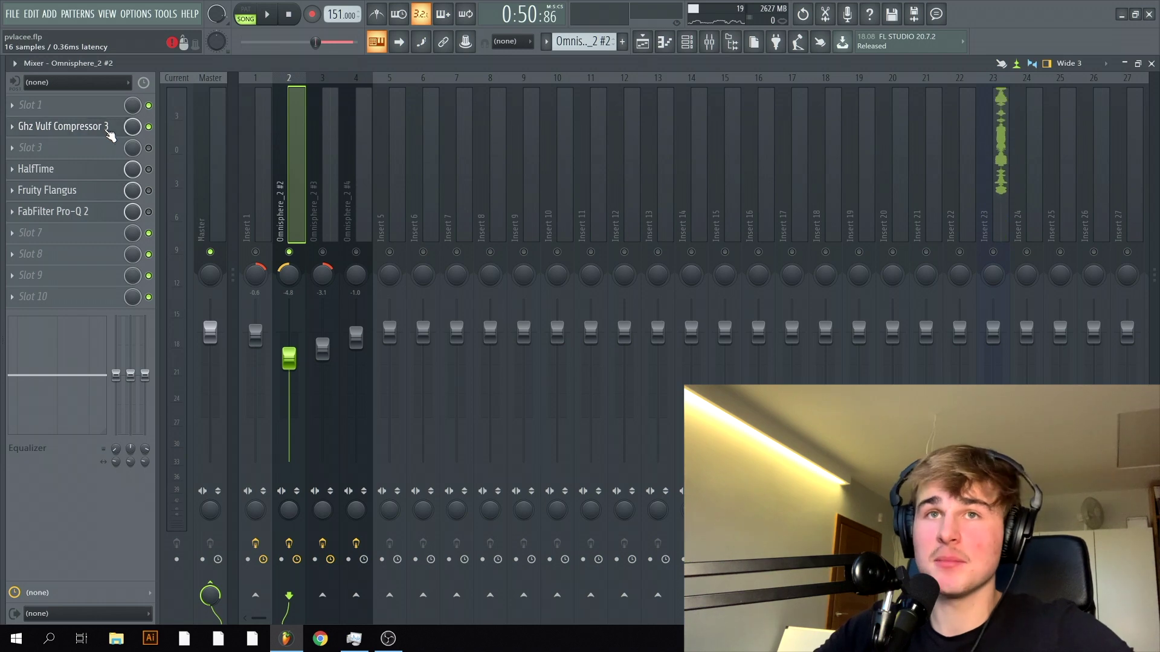
Step: Compare the track with and without Ghz Vulf Compressor 3 during playback
{"action": "left_click", "coordinate": [90, 126]}
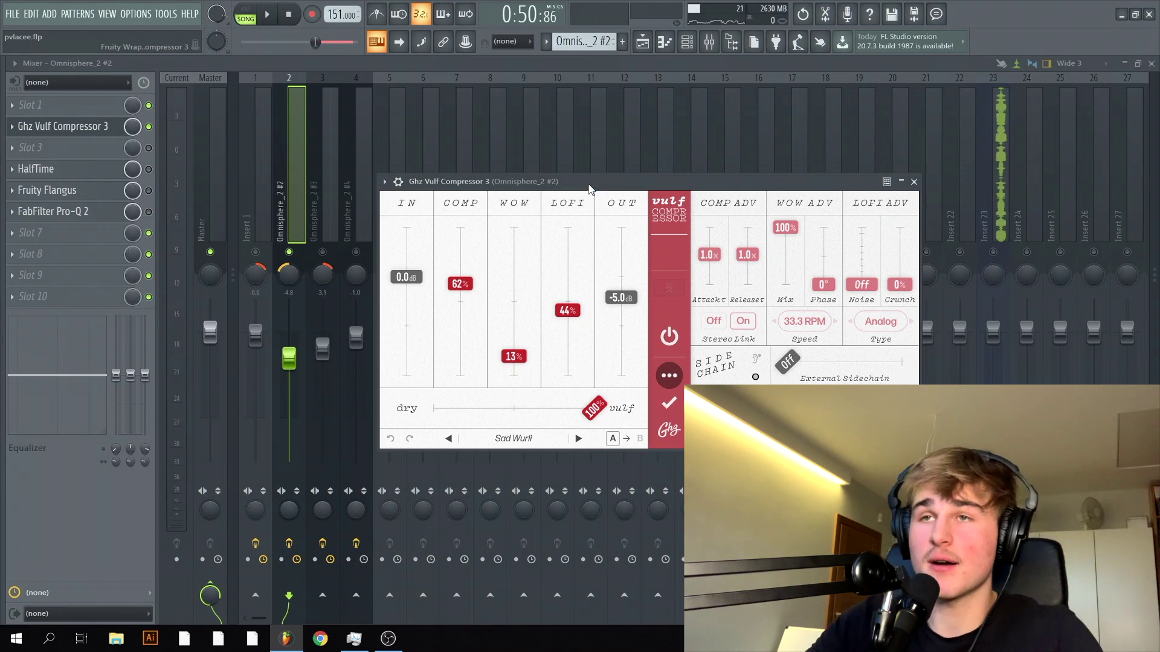
{"action": "key", "text": "space"}
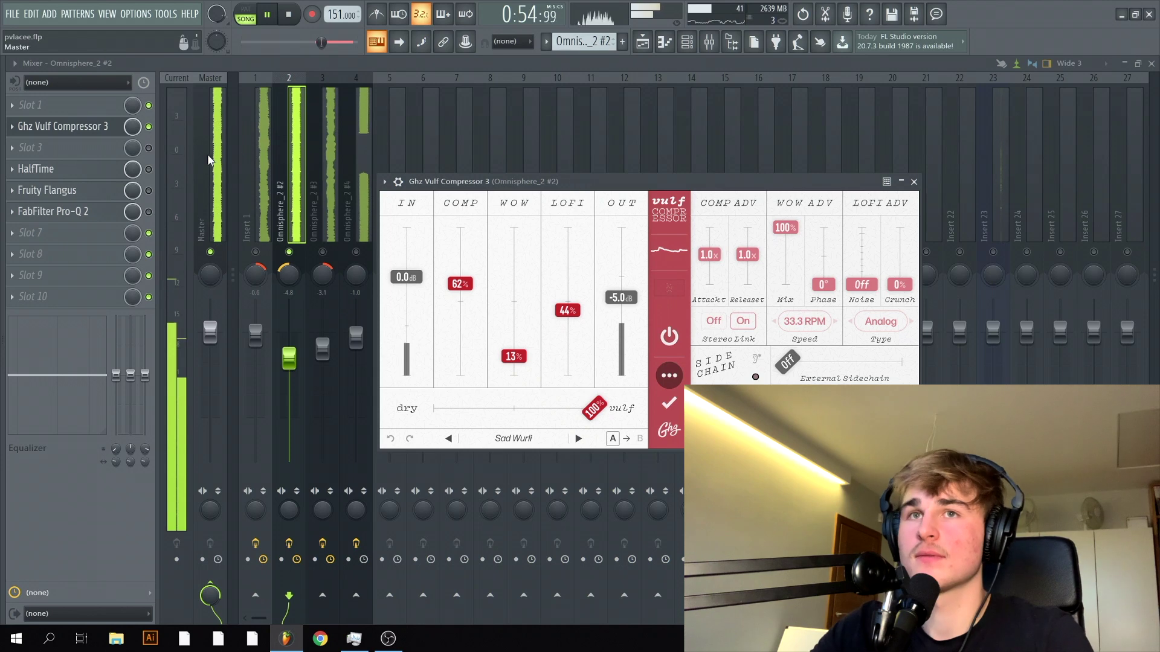
{"action": "left_click", "coordinate": [149, 128]}
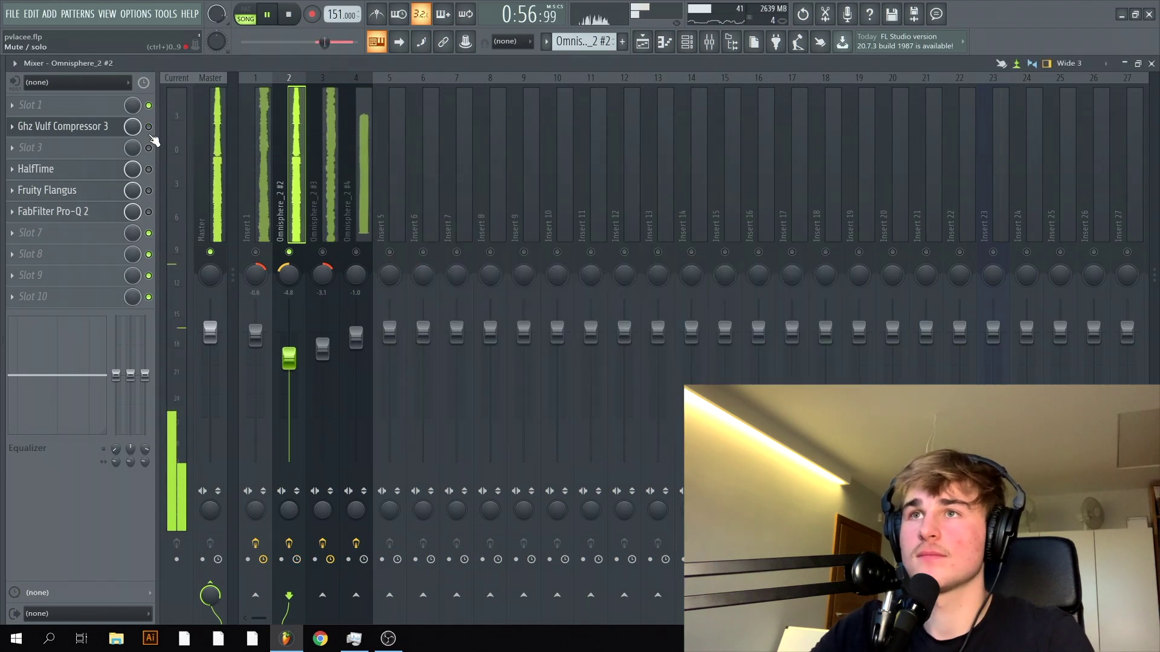
{"action": "key", "text": "space"}
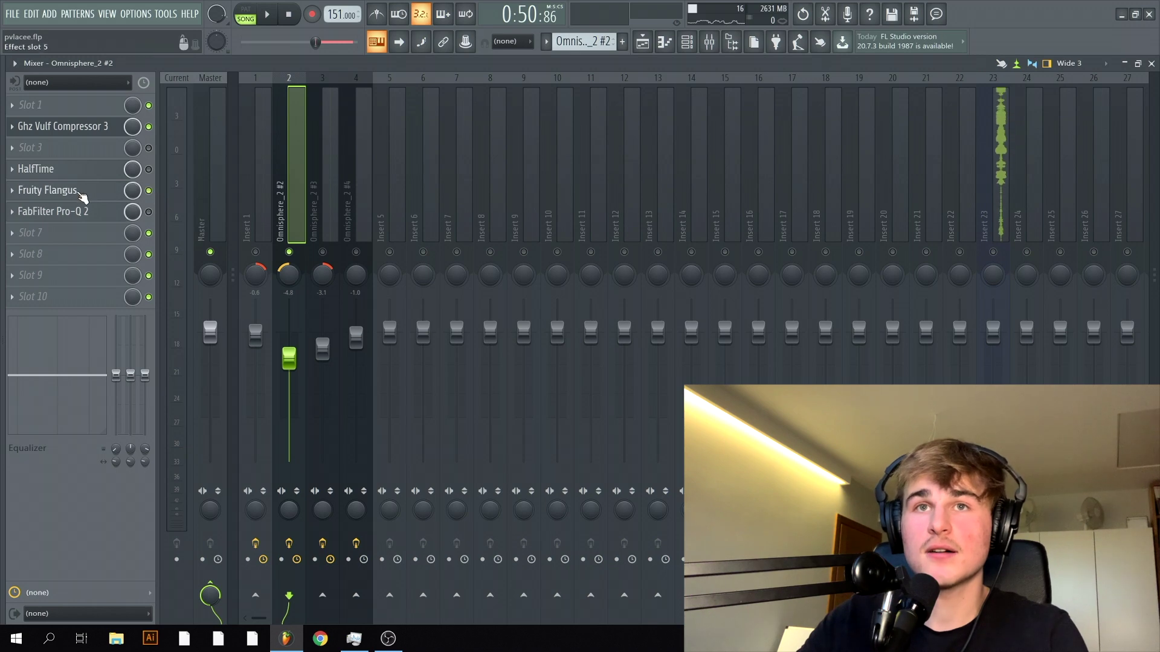
Step: Audition and bypass Fruity Flangus, then bring up the FabFilter Pro-Q 2 window
{"action": "left_click", "coordinate": [78, 192]}
{"action": "left_click_drag", "start_coordinate": [330, 201], "coordinate": [519, 221]}
{"action": "key", "text": "space"}
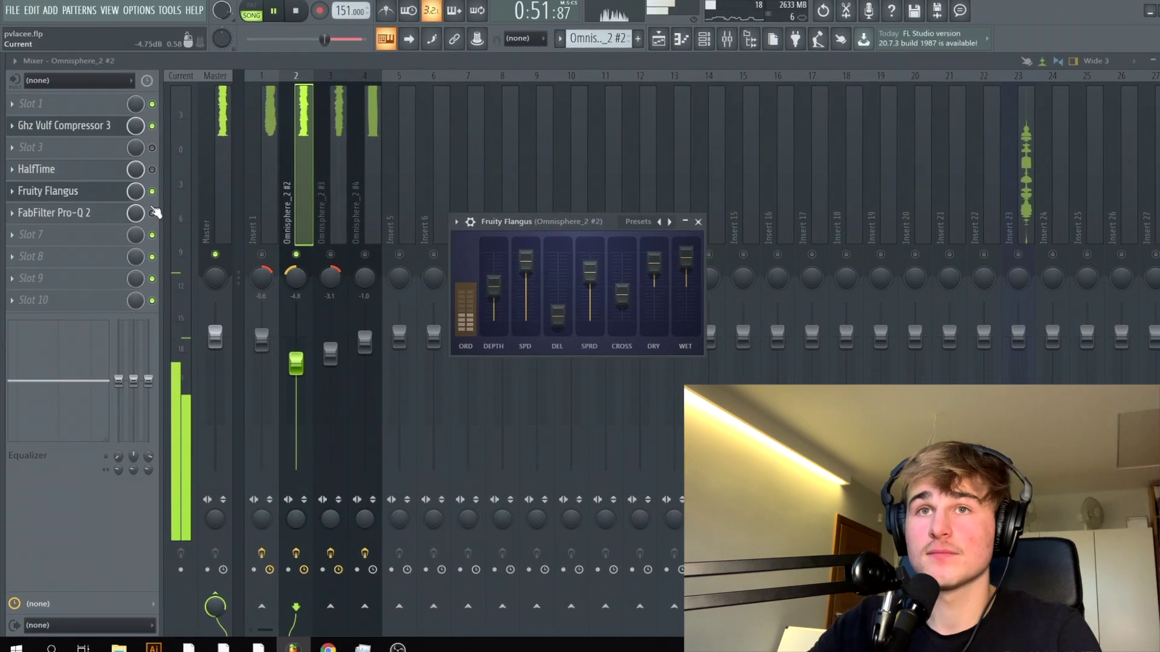
{"action": "left_click", "coordinate": [163, 194]}
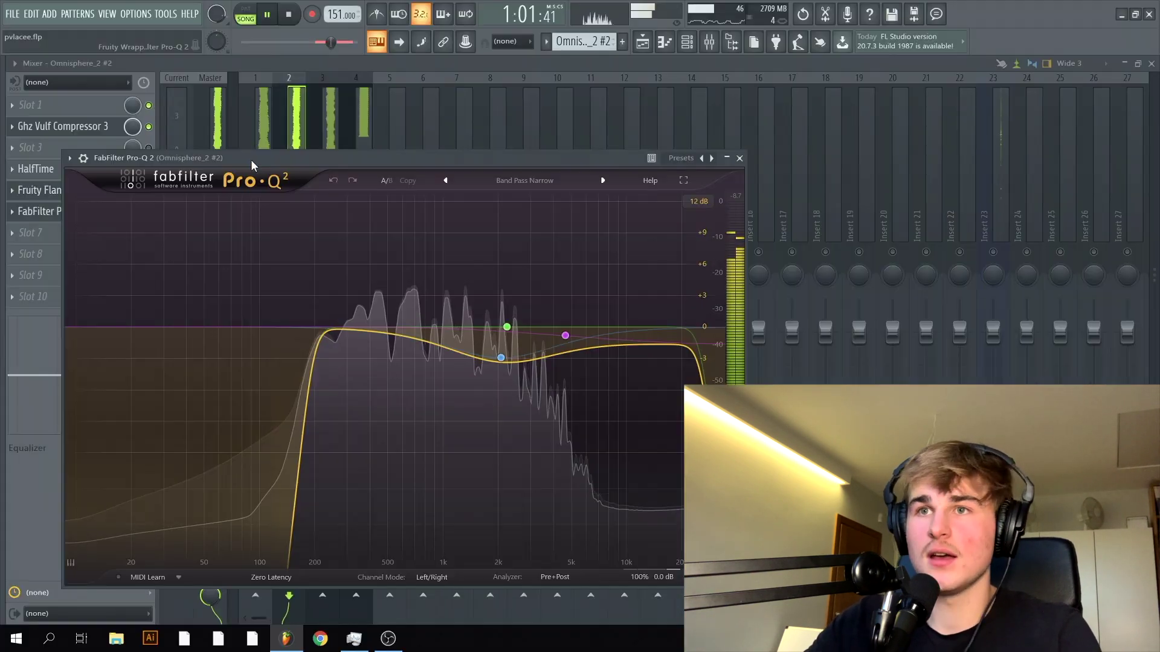
{"action": "left_click_drag", "start_coordinate": [252, 159], "coordinate": [430, 129]}
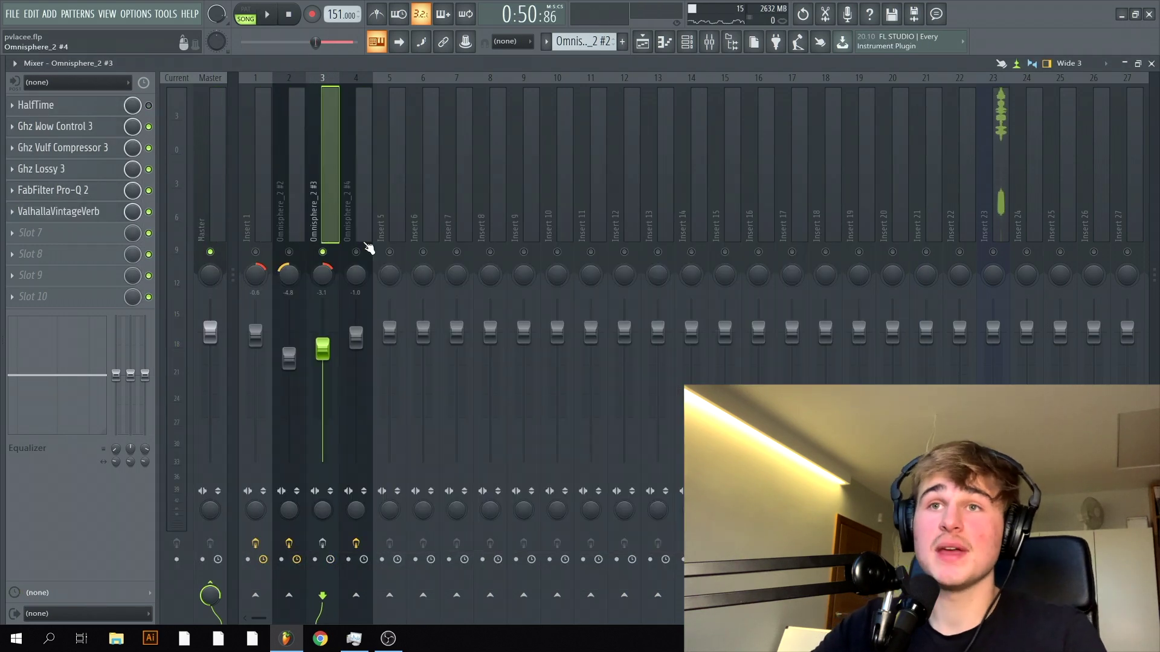
Step: Close Pro-Q 2 and compare Omnisphere_2 #3 with all effects off and back on
{"action": "key", "text": "space"}
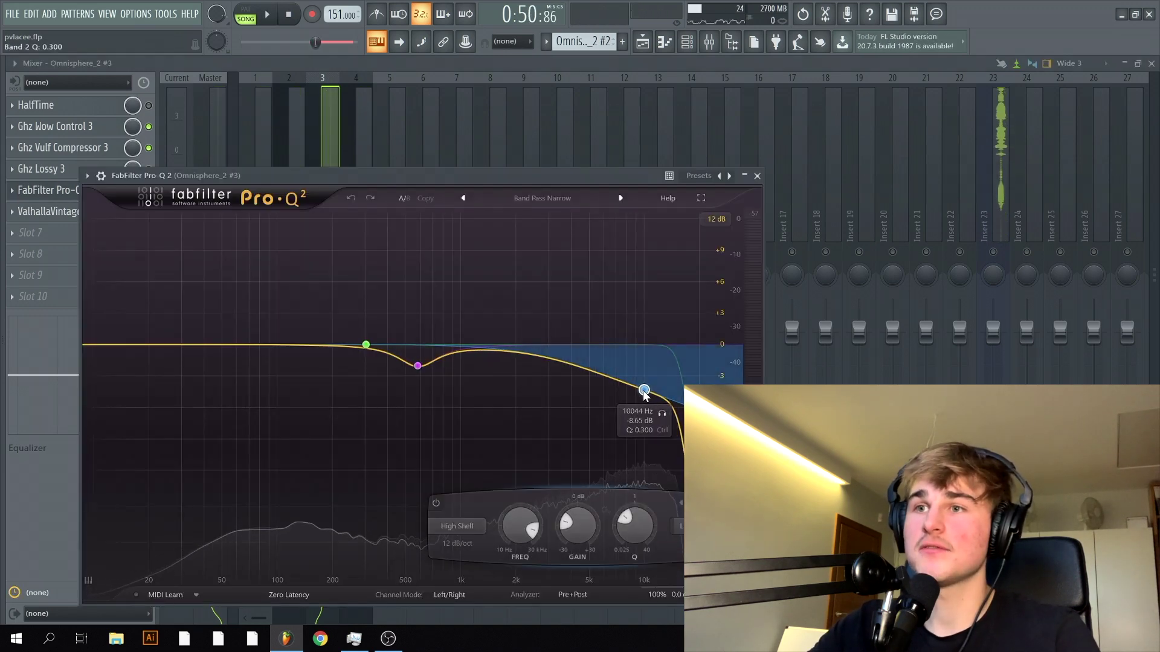
{"action": "key", "text": "Escape"}
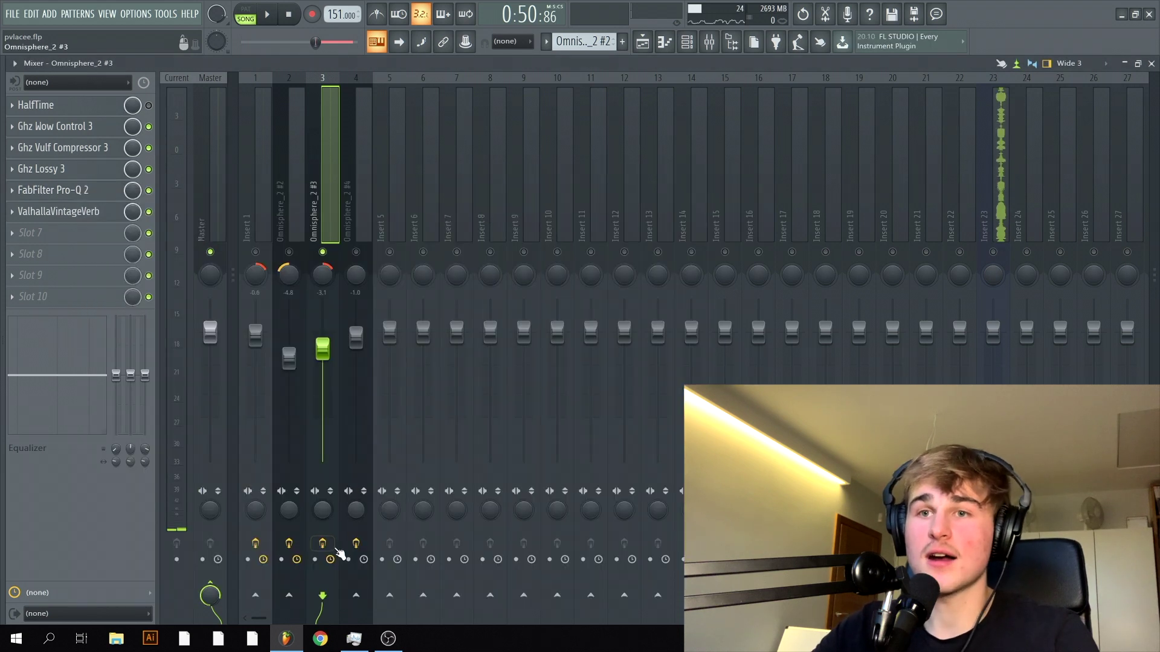
{"action": "left_click", "coordinate": [322, 543]}
{"action": "key", "text": "space"}
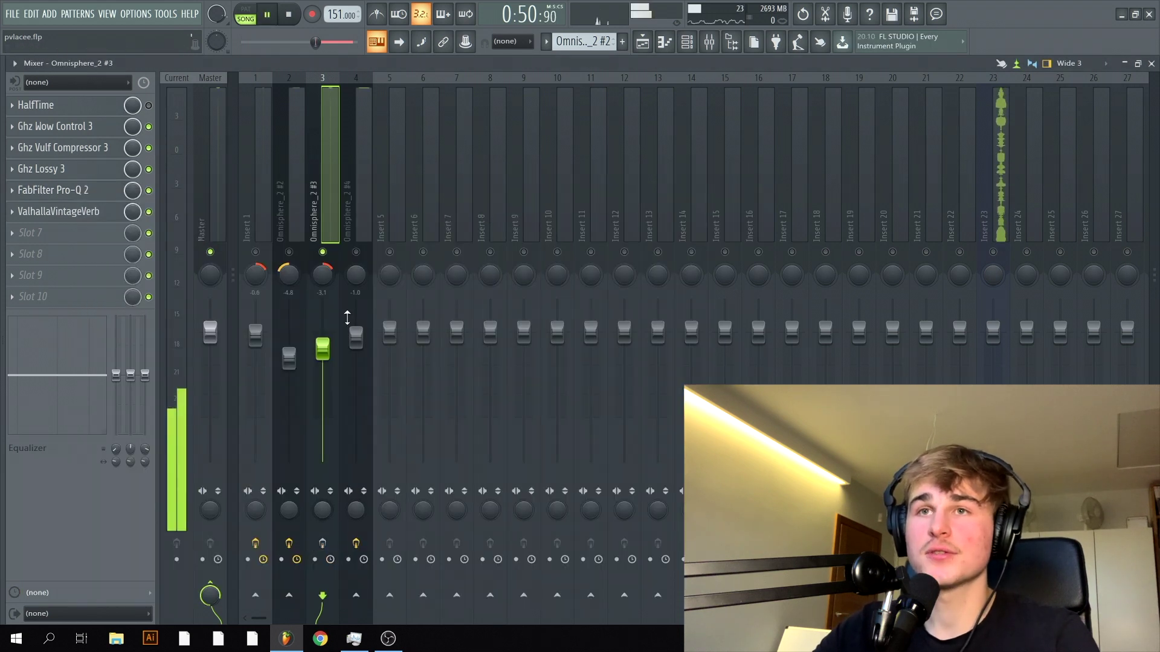
{"action": "left_click", "coordinate": [323, 544]}
Step: Toggle the FabFilter Pro-Q 2 slot off and on, then open and close Ghz Vulf Compressor 3
{"action": "left_click", "coordinate": [148, 191]}
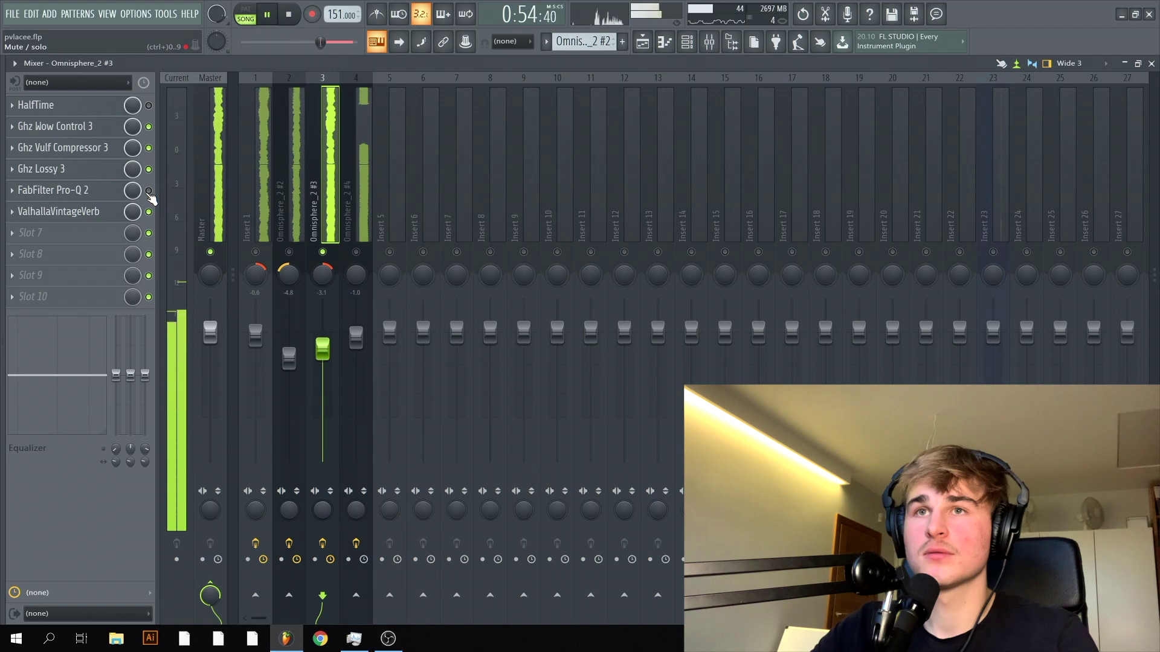
{"action": "left_click", "coordinate": [148, 191]}
{"action": "left_click", "coordinate": [91, 147]}
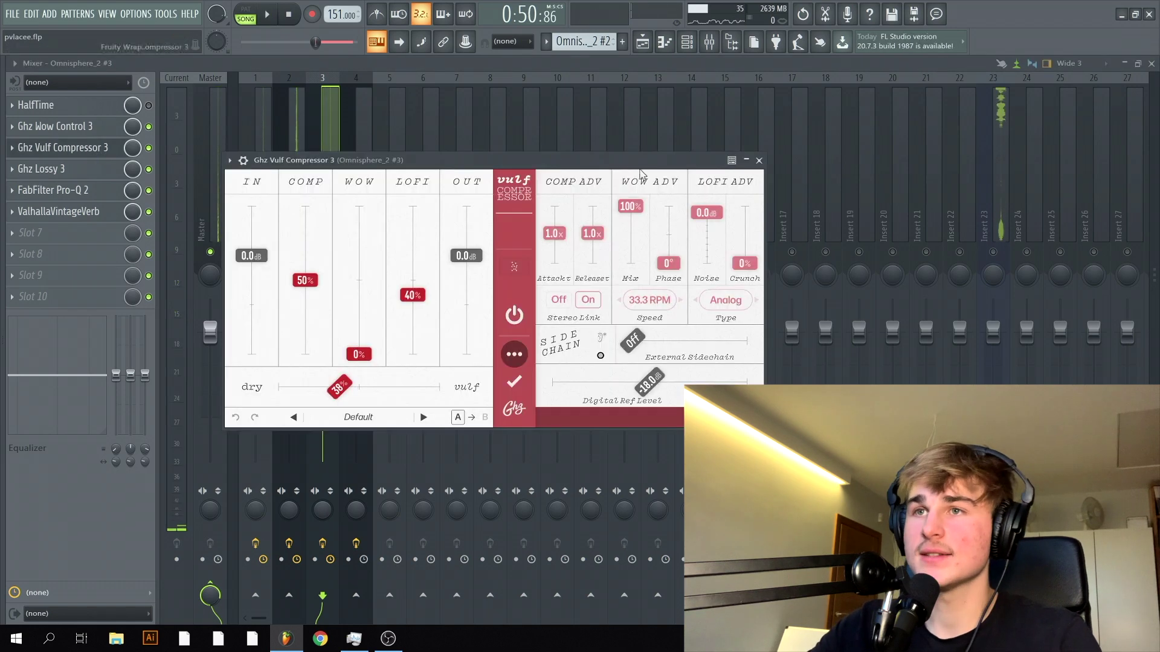
{"action": "left_click", "coordinate": [759, 160]}
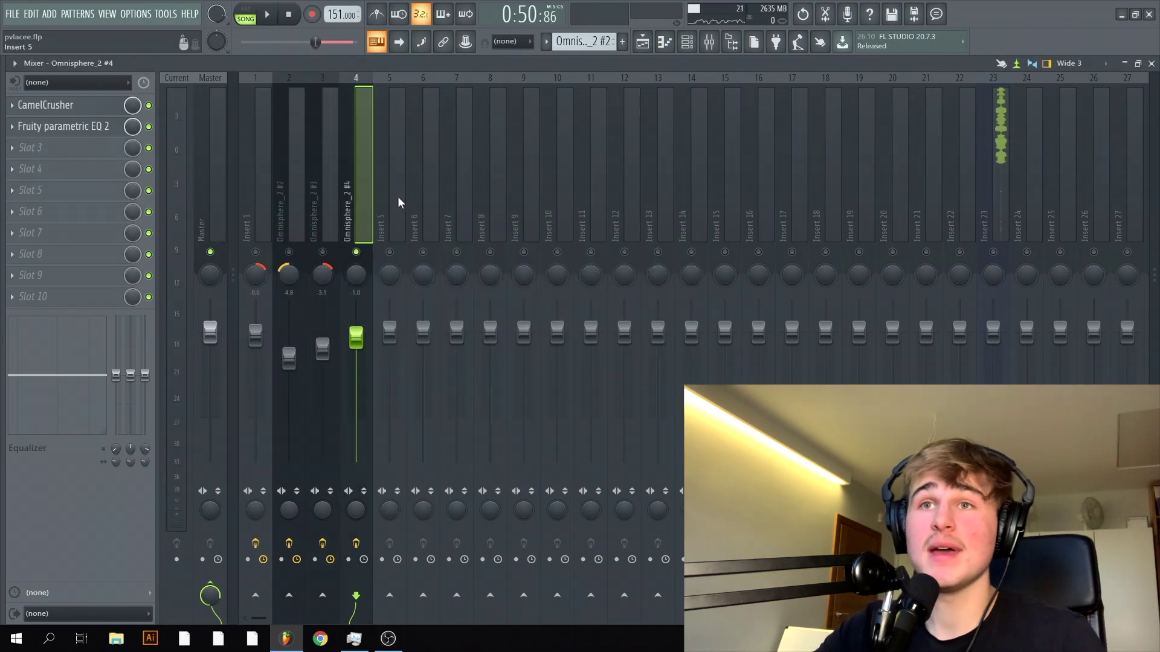
Step: Open CamelCrusher on Omnisphere_2 #4 and pull the EQ high shelf down toward -14.1 dB at 2673 Hz
{"action": "left_click", "coordinate": [89, 108]}
{"action": "left_click_drag", "start_coordinate": [549, 205], "coordinate": [484, 179]}
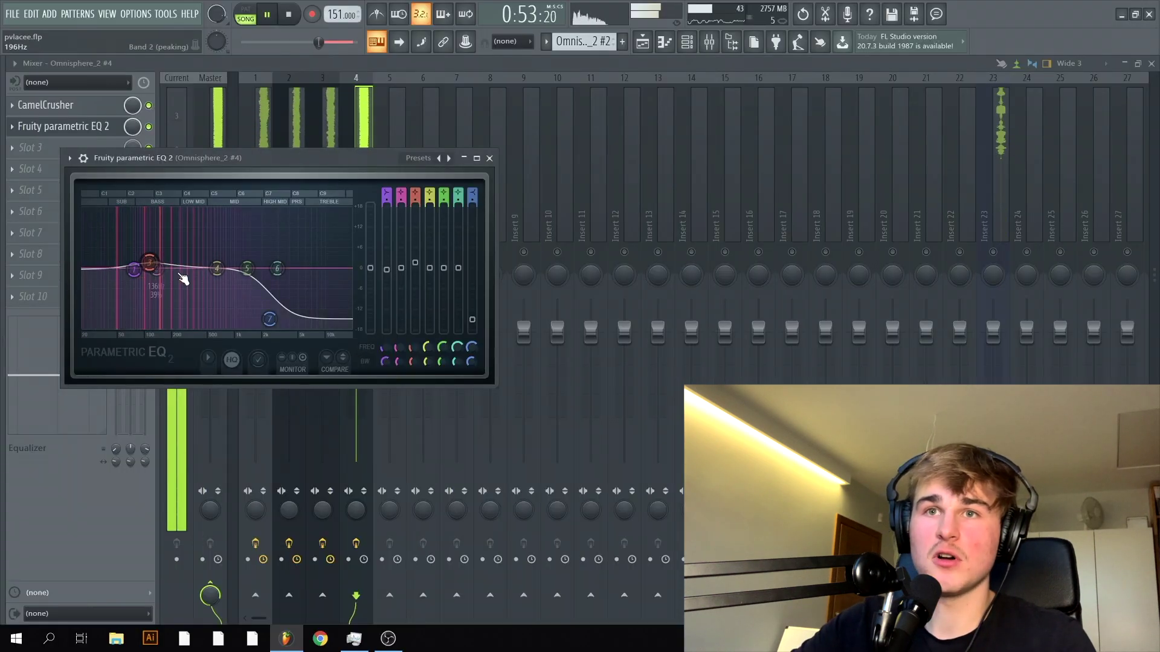
{"action": "mouse_move", "coordinate": [270, 319]}
{"action": "left_mouse_down"}
{"action": "mouse_move", "coordinate": [290, 278]}
{"action": "mouse_move", "coordinate": [280, 316]}
{"action": "left_mouse_up"}
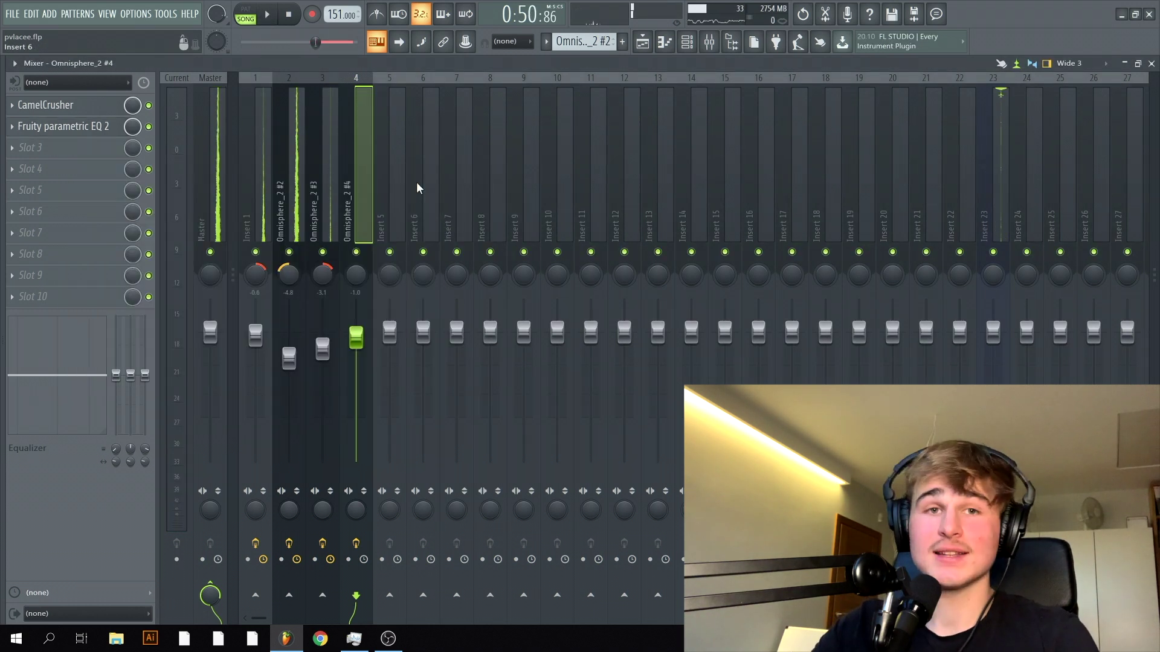
Step: Hide the Mixer, close the Vulf, Valhalla, RC-20 and Flangus windows, and deselect the red clips
{"action": "key", "text": "F9"}
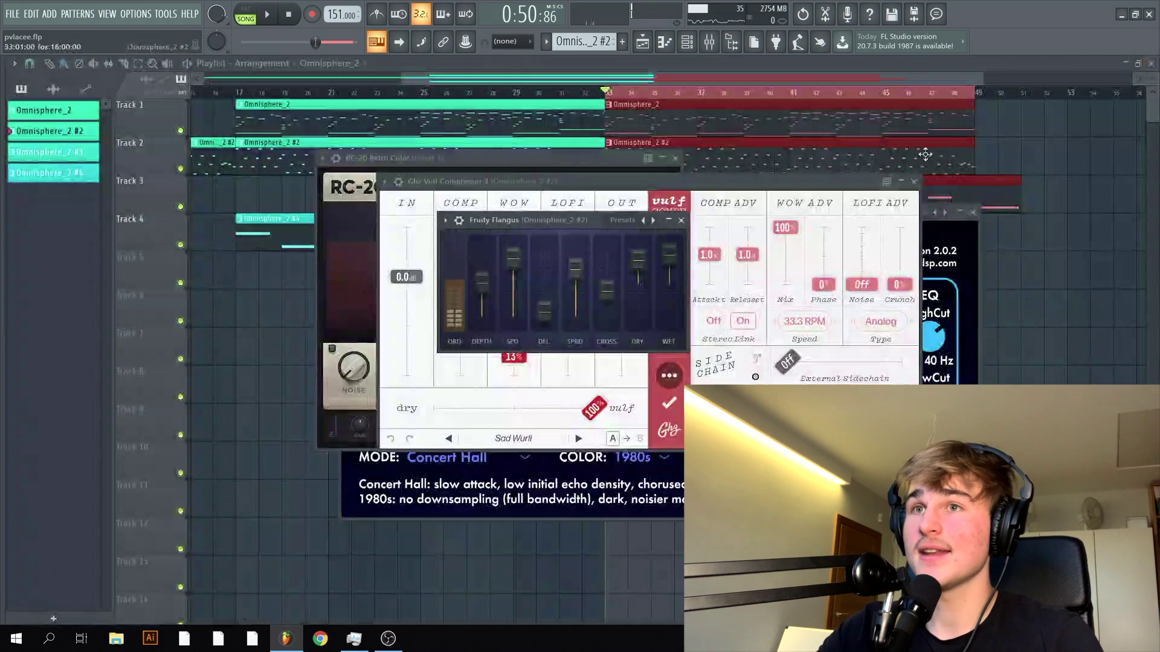
{"action": "left_click", "coordinate": [913, 182]}
{"action": "left_click", "coordinate": [973, 212]}
{"action": "left_click", "coordinate": [675, 158]}
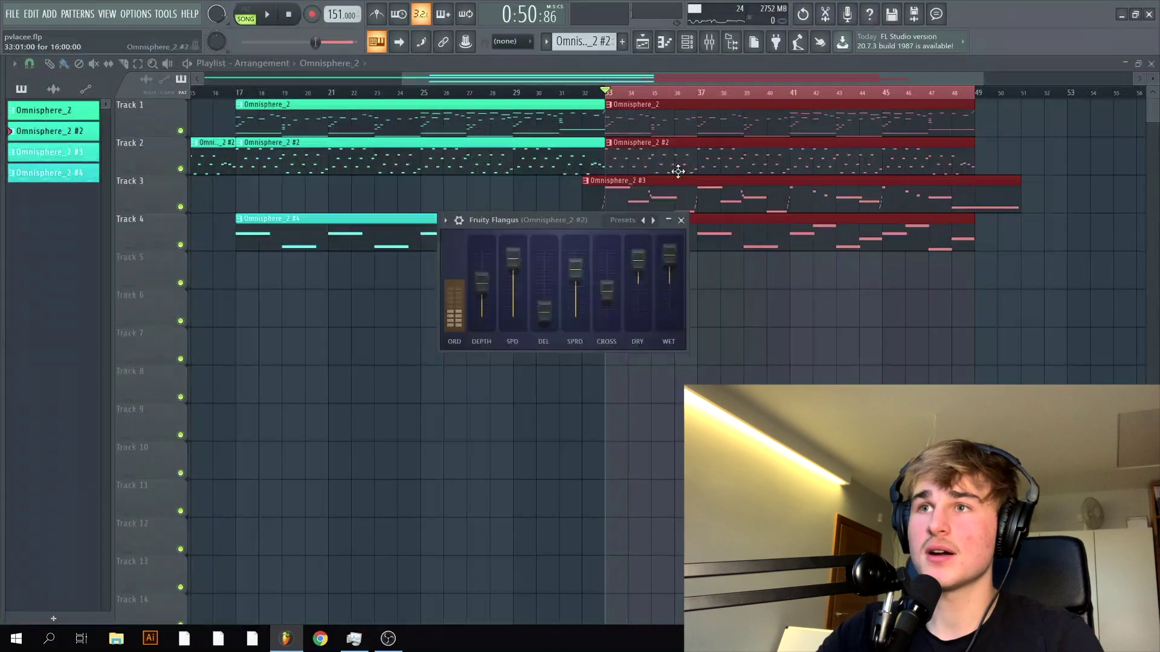
{"action": "left_click", "coordinate": [681, 220]}
{"action": "left_click", "coordinate": [670, 82]}
Step: Play the arrangement from bar 15 and zoom around the playlist around Track 2's Omnisphere_2 #2 clip
{"action": "scroll", "coordinate": [630, 278], "scroll_direction": "up", "scroll_amount": 3}
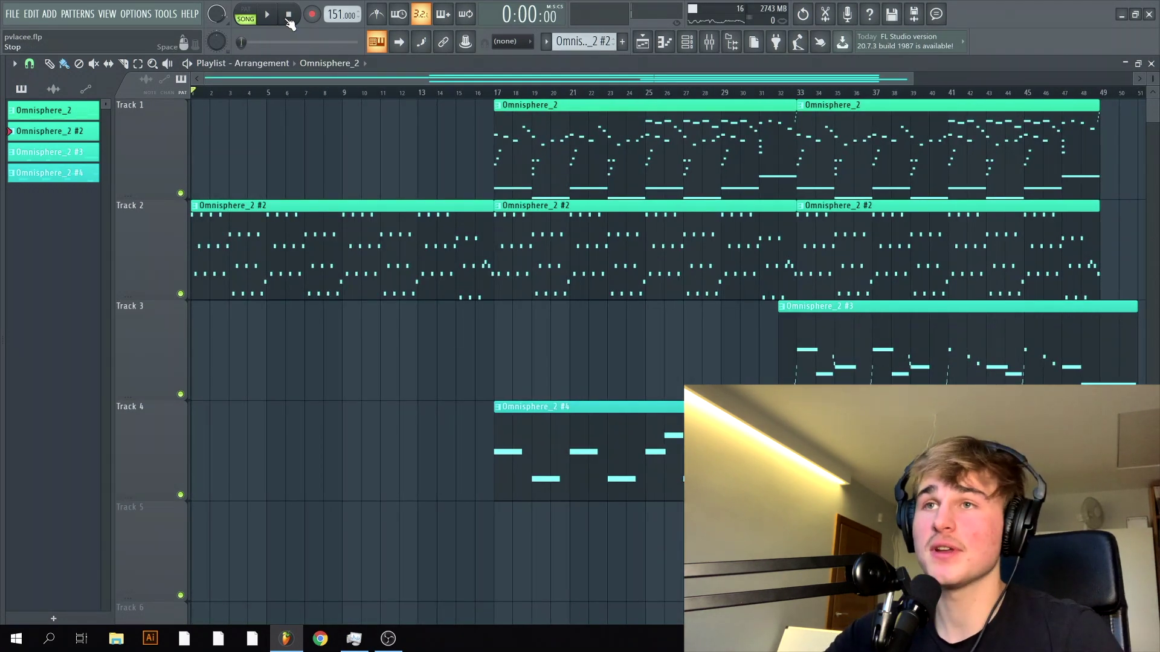
{"action": "left_click_drag", "start_coordinate": [425, 353], "coordinate": [408, 282]}
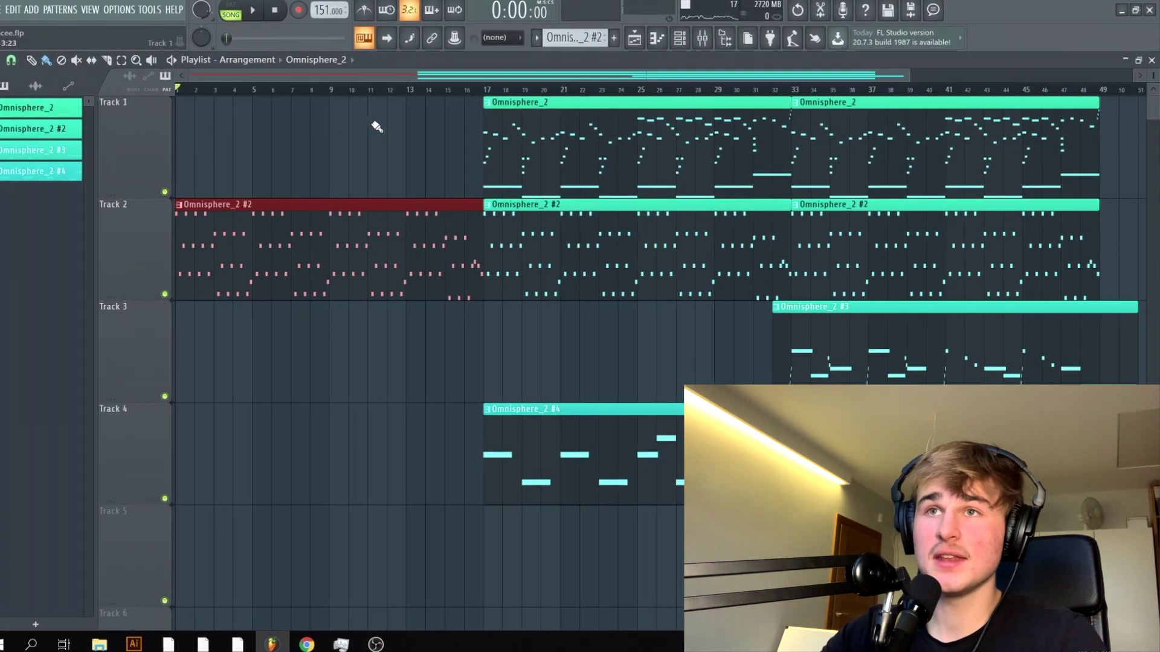
{"action": "left_click", "coordinate": [453, 91]}
{"action": "key", "text": "space"}
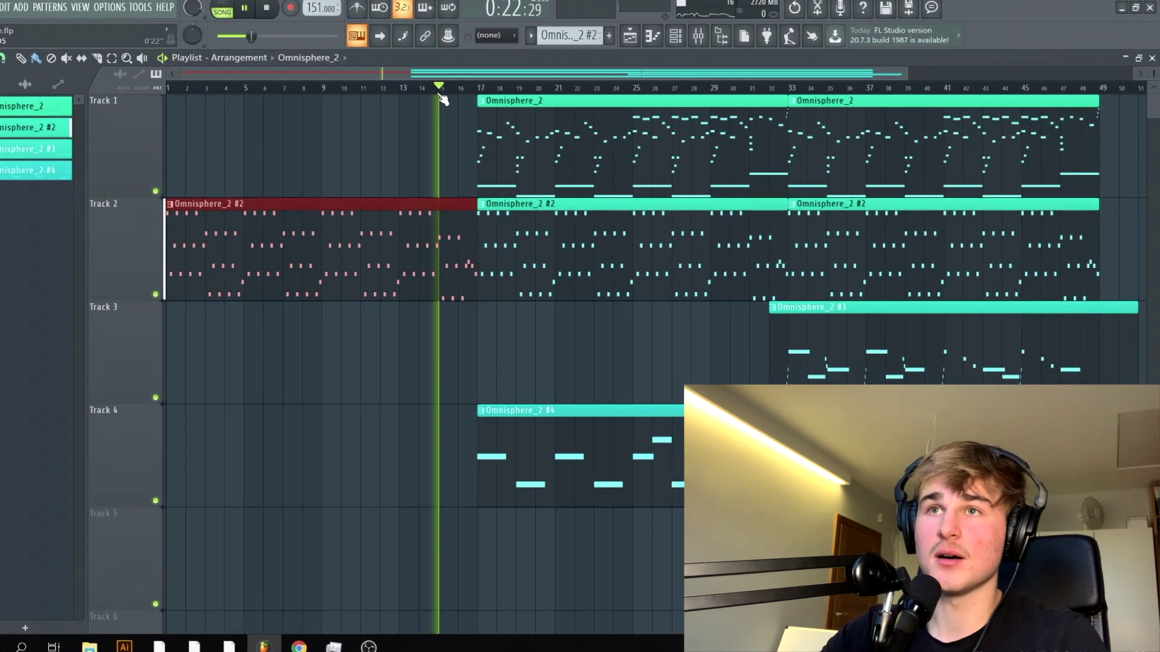
{"action": "left_click", "coordinate": [430, 129]}
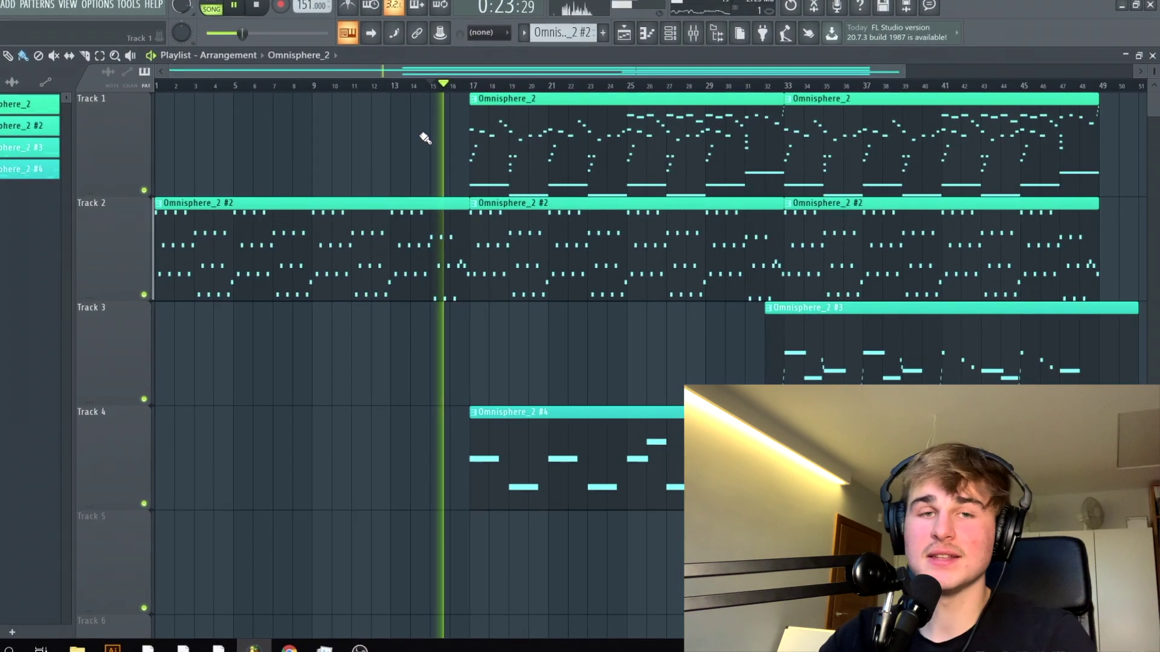
{"action": "scroll", "coordinate": [958, 354], "scroll_direction": "up", "scroll_amount": 3}
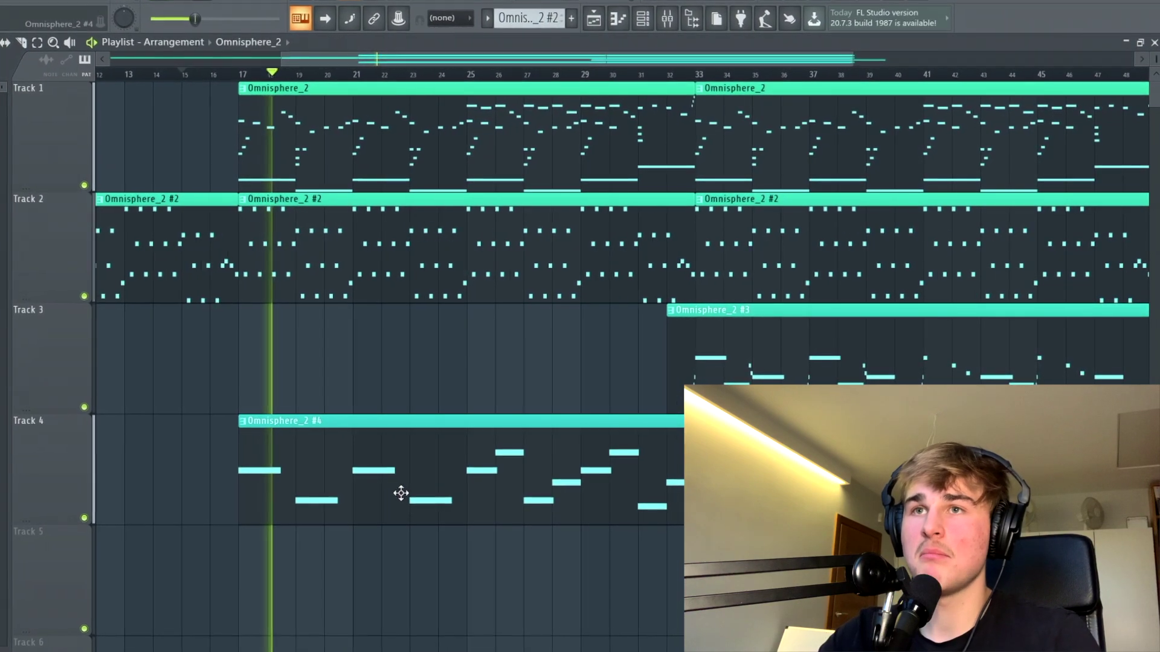
{"action": "scroll", "coordinate": [241, 72], "scroll_direction": "down", "scroll_amount": 2}
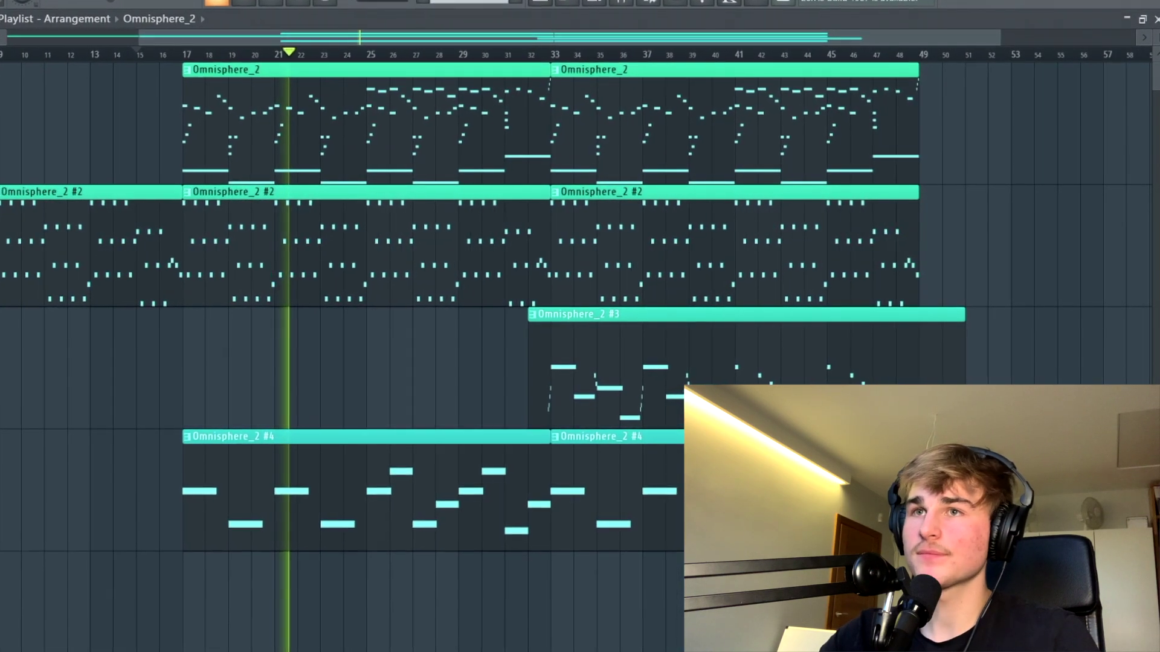
{"action": "scroll", "coordinate": [739, 52], "scroll_direction": "up", "scroll_amount": 3}
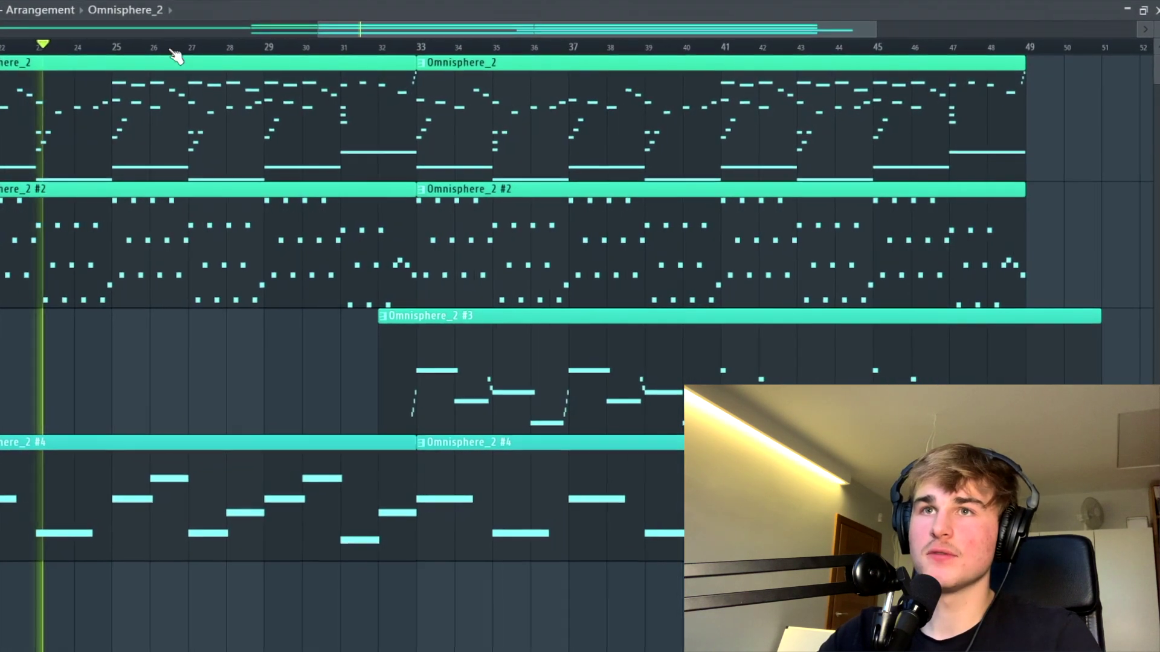